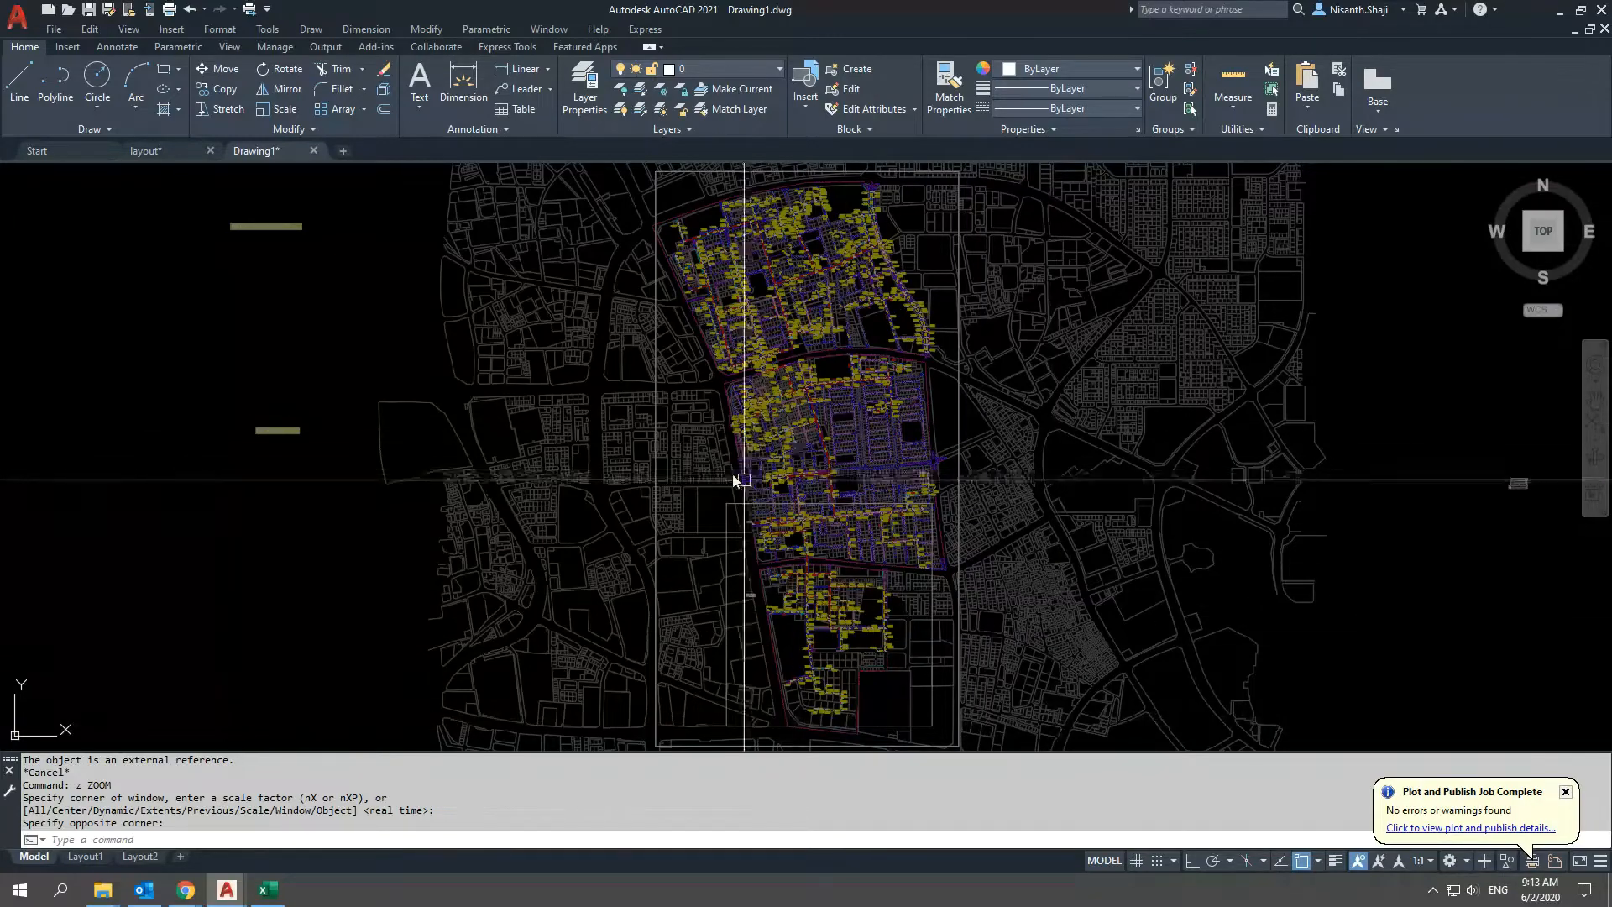
# Examine how the drawing's roads, pipelines and manholes line up with the aerial imagery at junctions and along the streets
pyautogui.scroll(15, 760, 348)
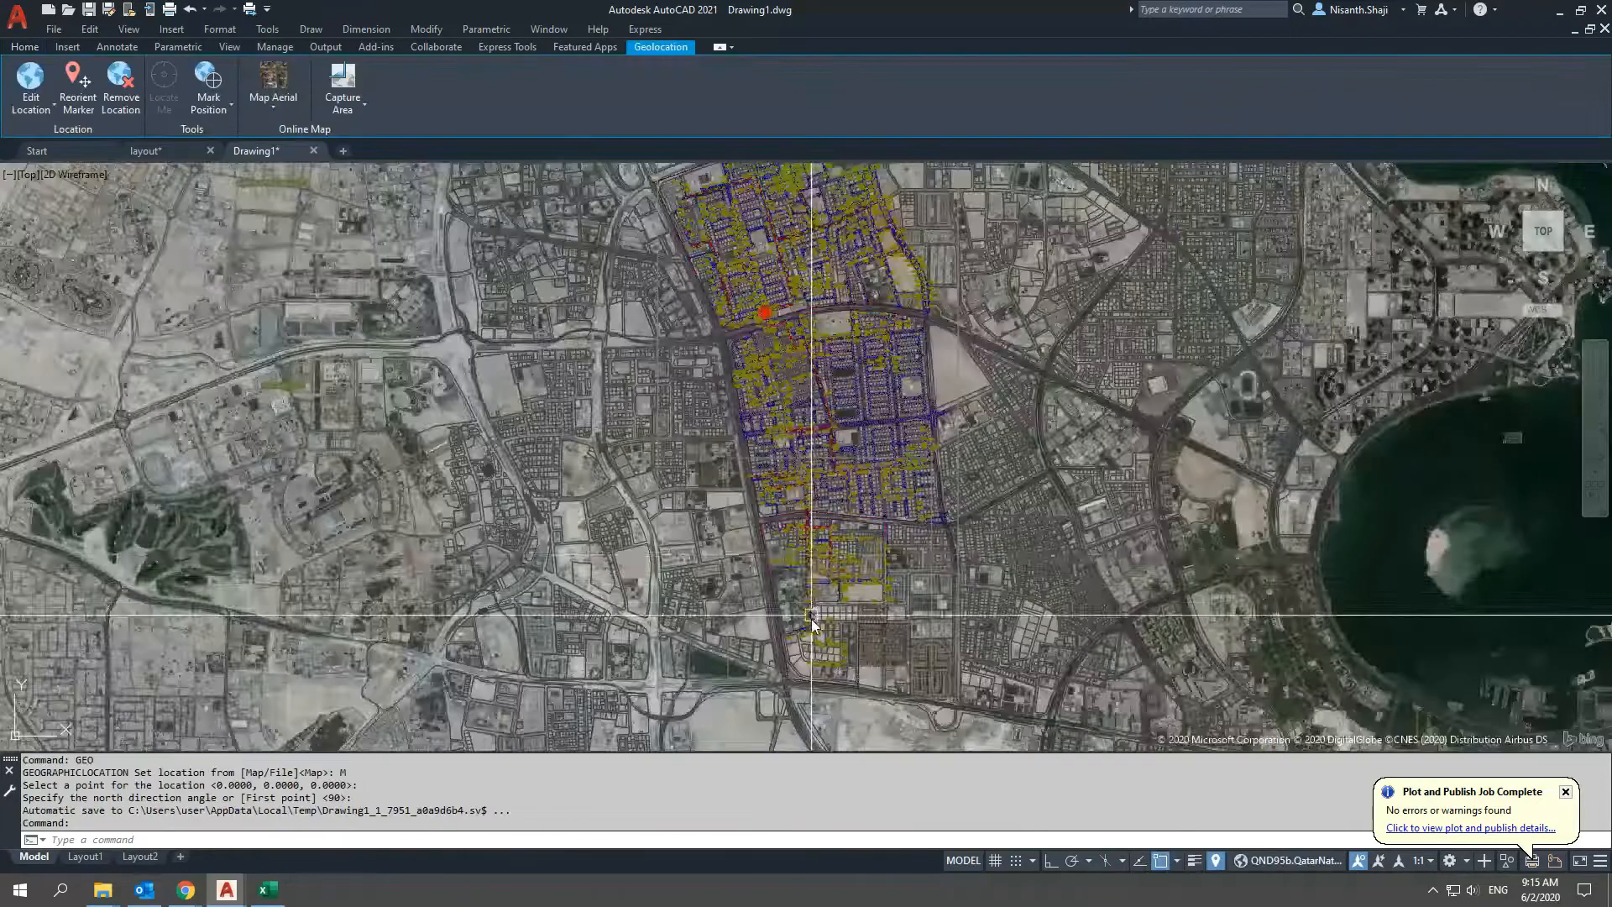
pyautogui.scroll(8, 813, 475)
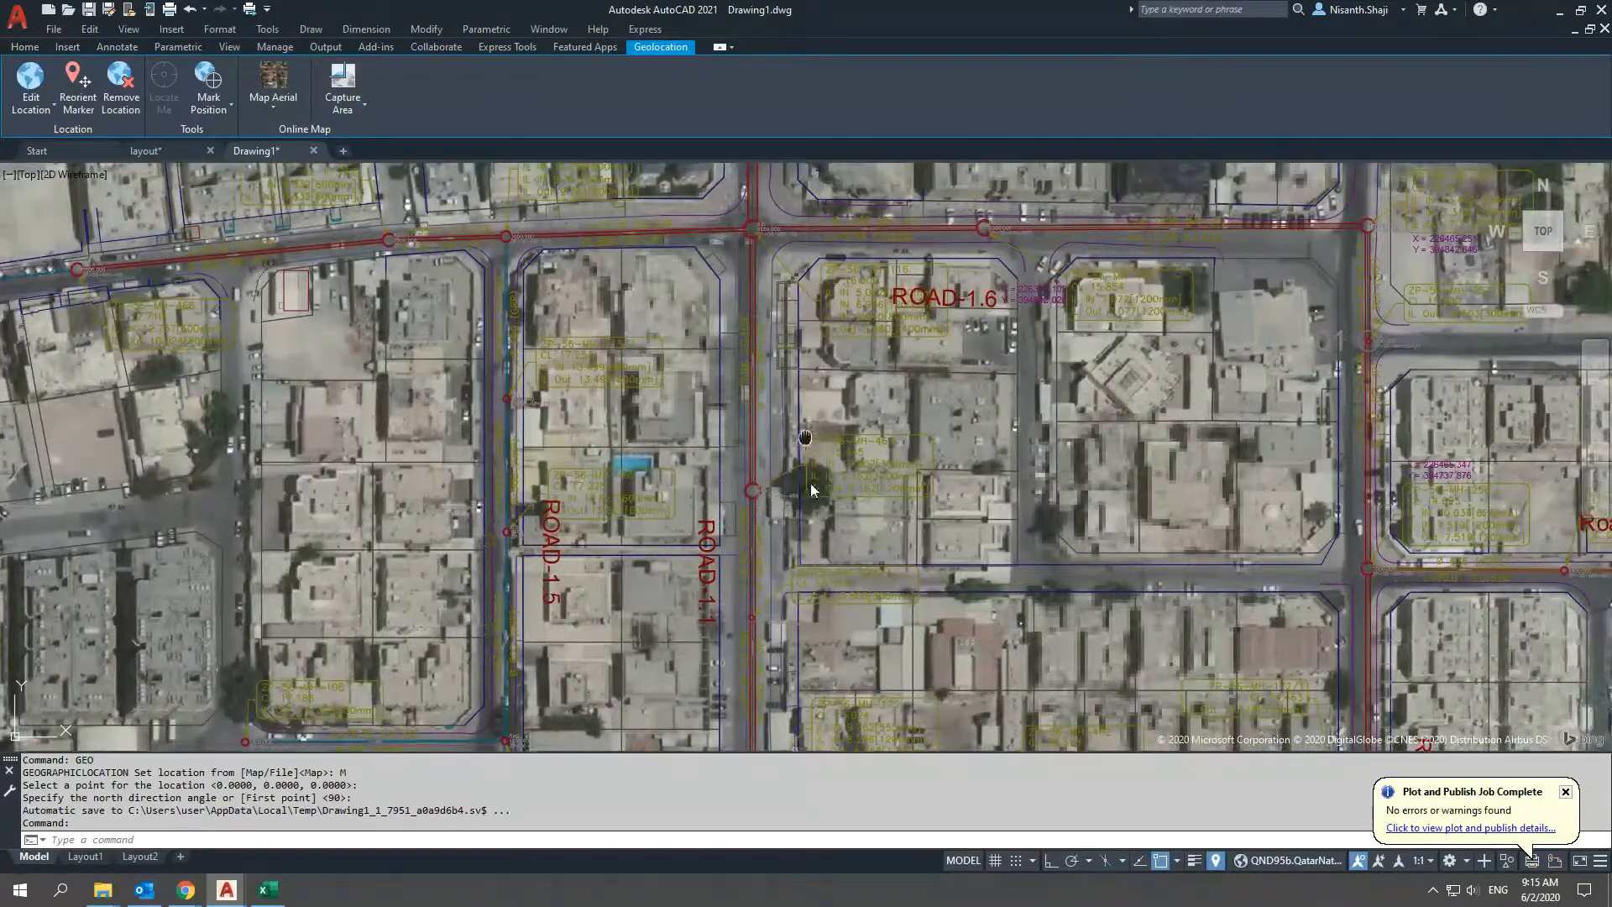
pyautogui.moveTo(809, 379); pyautogui.dragTo(823, 546, button='middle')
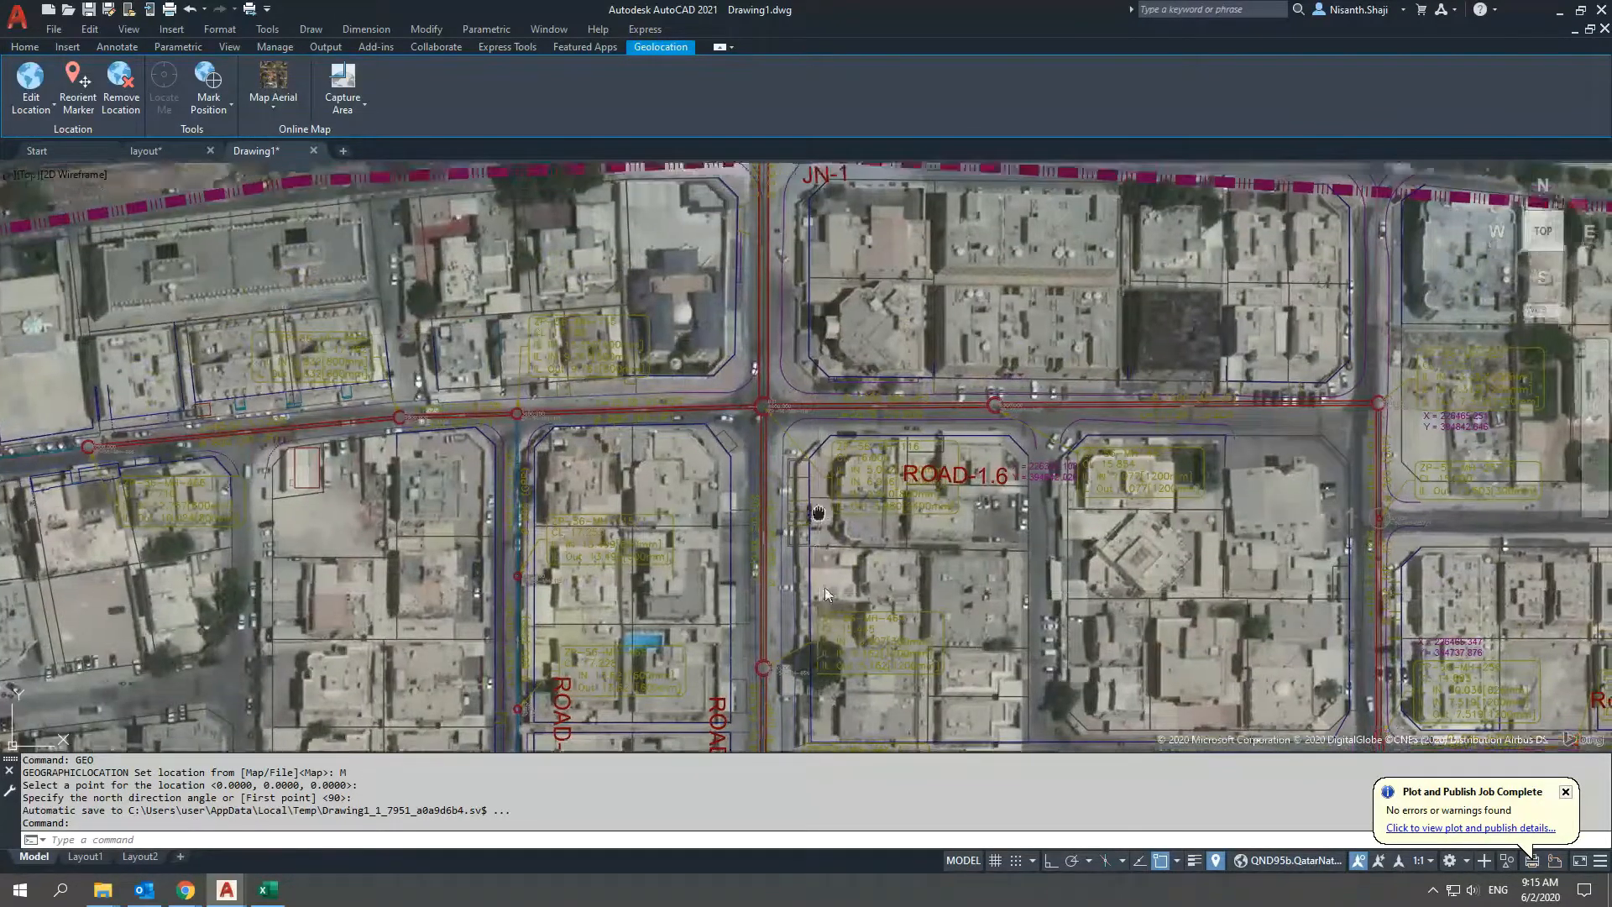
pyautogui.moveTo(786, 336); pyautogui.dragTo(777, 739, button='middle')
pyautogui.moveTo(770, 458); pyautogui.dragTo(788, 739, button='middle')
pyautogui.moveTo(780, 394); pyautogui.dragTo(813, 783, button='middle')
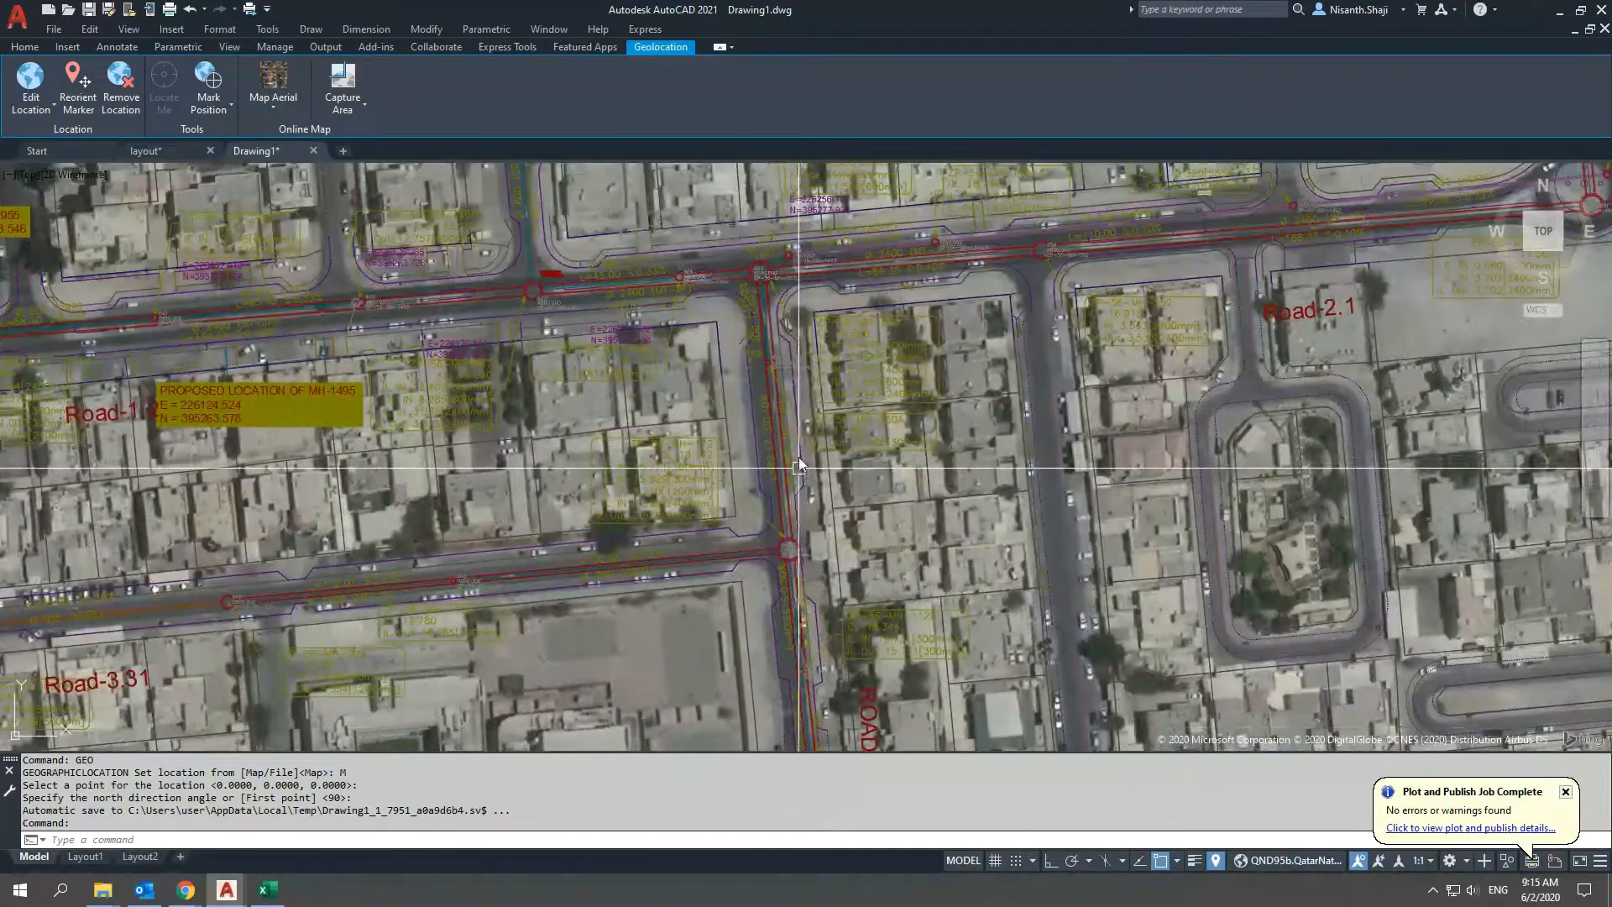
pyautogui.moveTo(789, 431); pyautogui.dragTo(929, 694, button='middle')
pyautogui.moveTo(685, 448)
pyautogui.mouseDown(button='middle')
pyautogui.moveTo(708, 545)
pyautogui.moveTo(716, 315)
pyautogui.mouseUp(button='middle')
pyautogui.scroll(2, 694, 519)
pyautogui.scroll(-2, 685, 588)
pyautogui.moveTo(583, 592); pyautogui.dragTo(952, 584, button='middle')
pyautogui.moveTo(747, 588); pyautogui.dragTo(874, 586, button='middle')
pyautogui.moveTo(410, 598); pyautogui.dragTo(754, 598, button='middle')
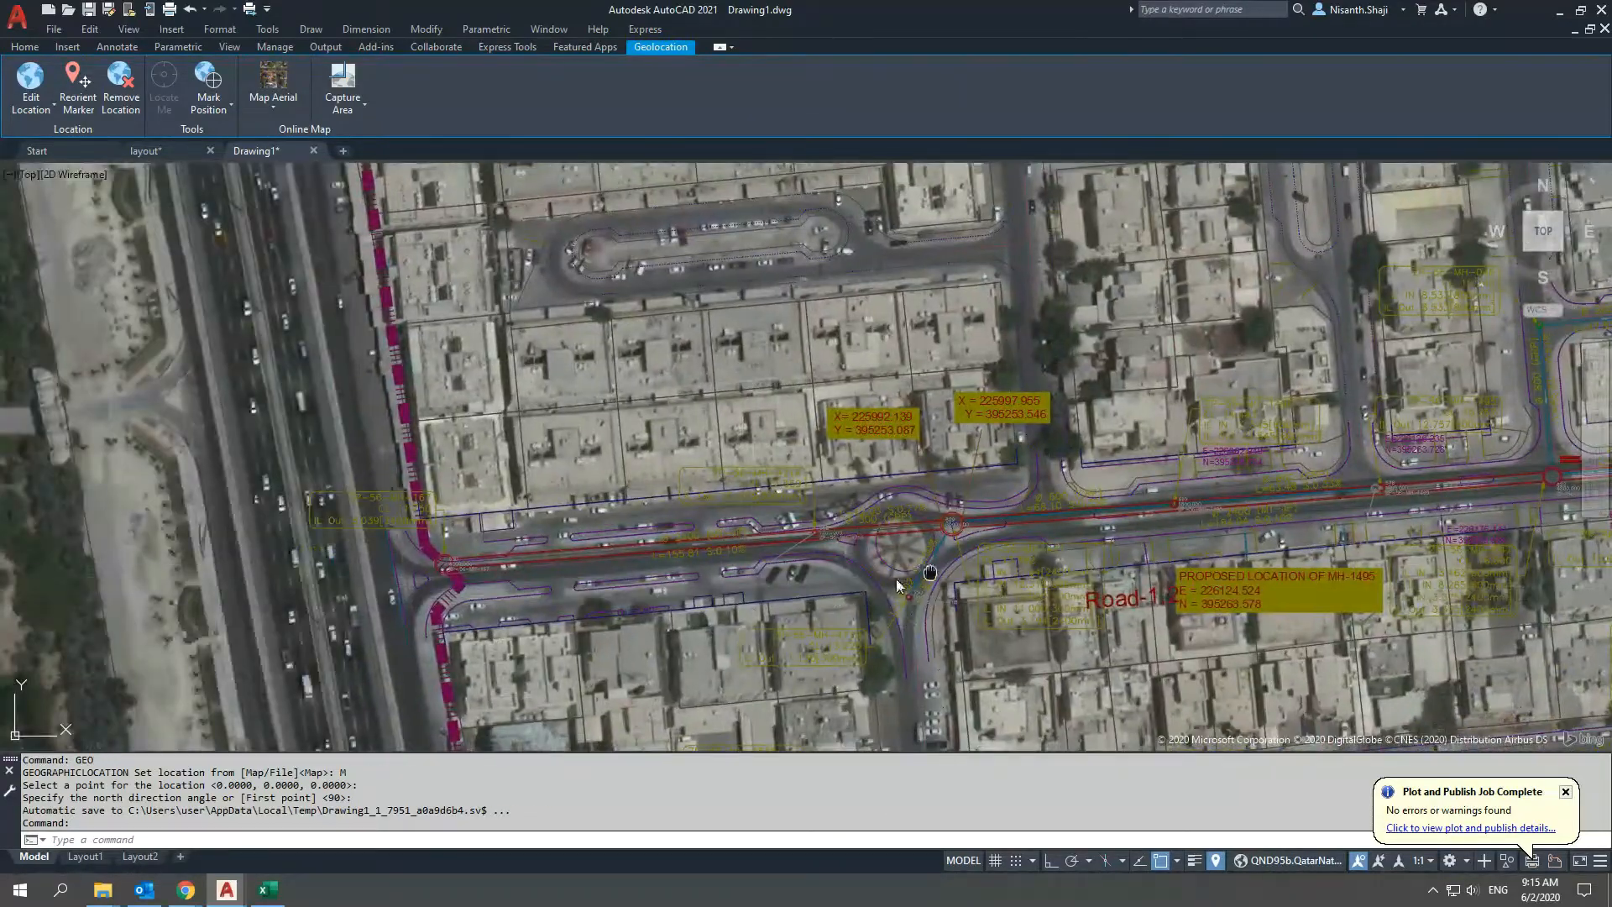
pyautogui.moveTo(1291, 478); pyautogui.dragTo(745, 547, button='middle')
pyautogui.moveTo(954, 638); pyautogui.dragTo(756, 659, button='middle')
pyautogui.scroll(-4, 743, 661)
pyautogui.scroll(-5, 823, 527)
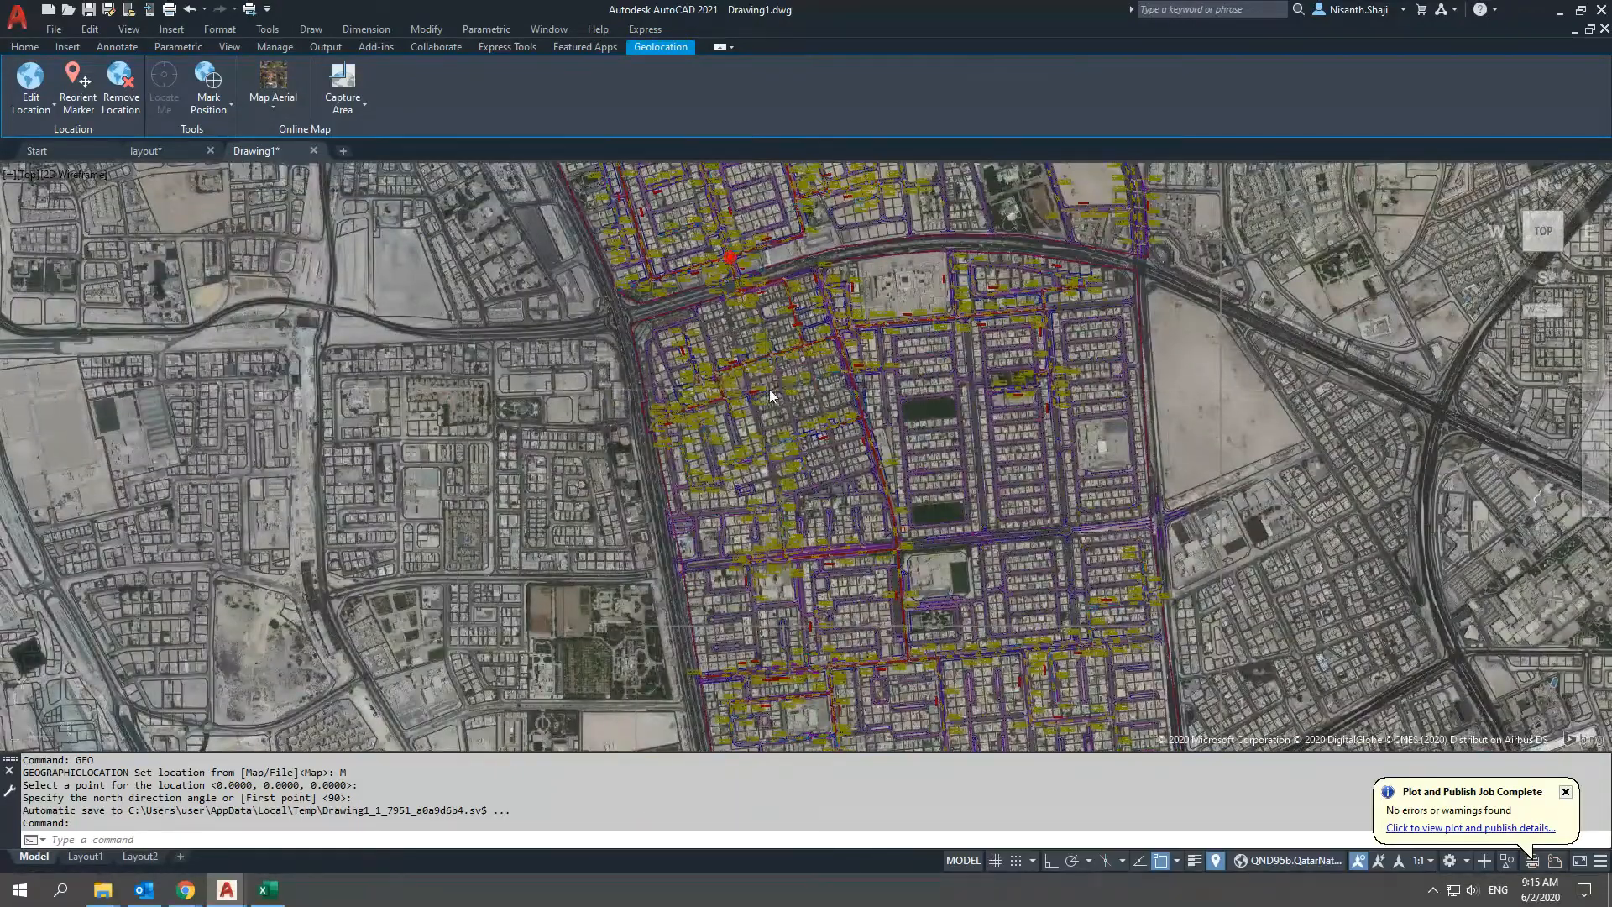
pyautogui.scroll(3, 865, 487)
pyautogui.moveTo(865, 487); pyautogui.dragTo(737, 510, button='middle')
pyautogui.scroll(2, 870, 485)
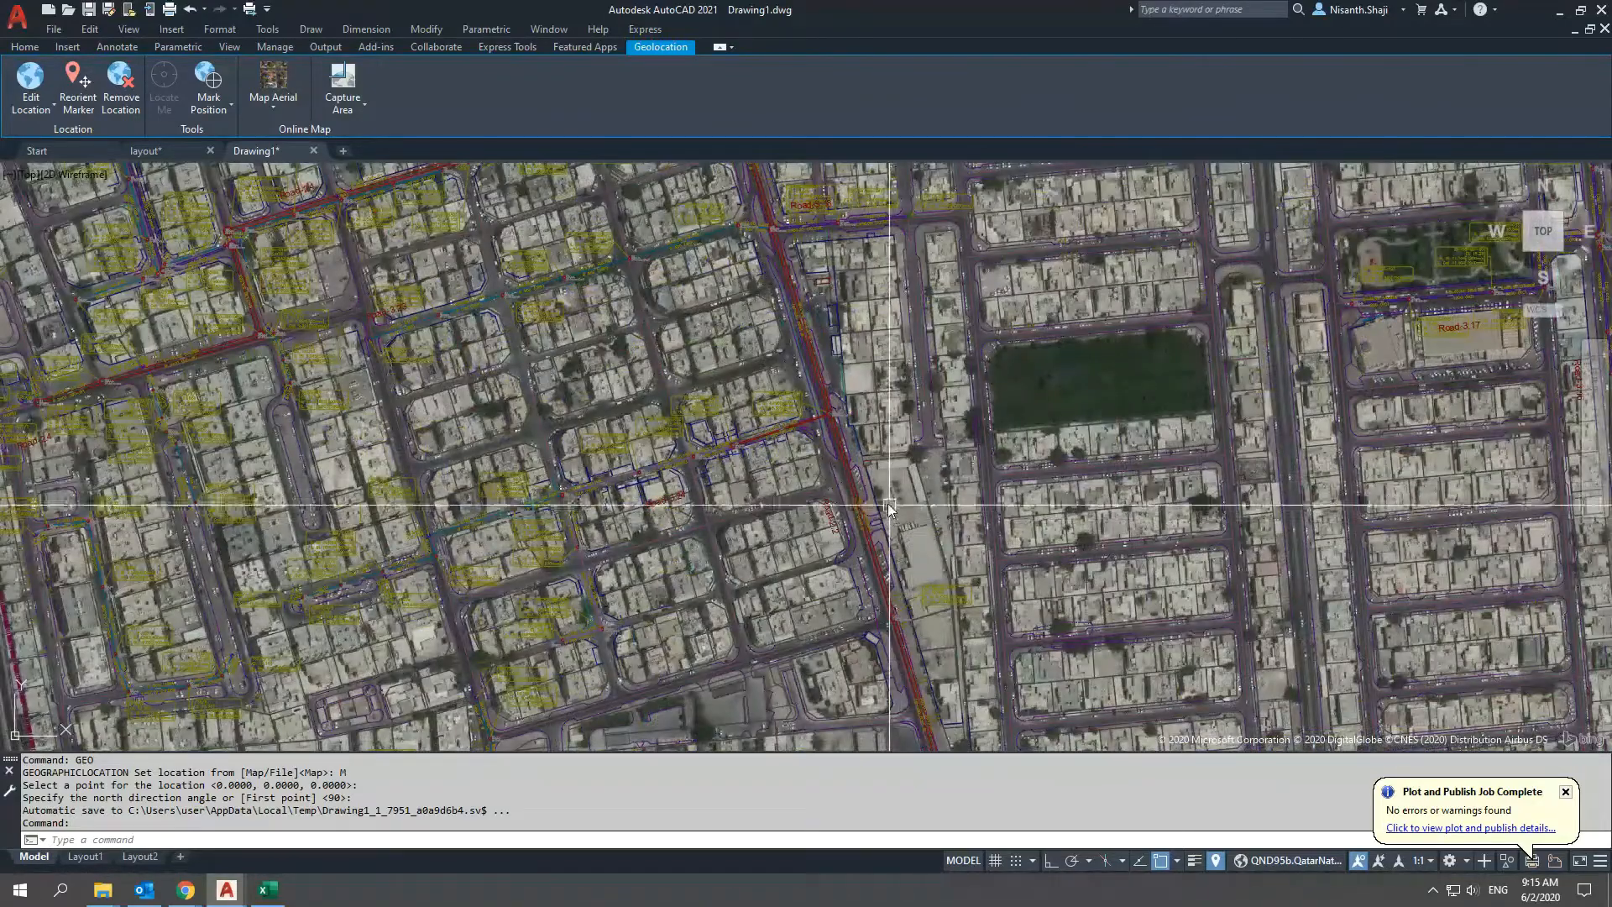
pyautogui.moveTo(889, 505); pyautogui.dragTo(971, 787, button='middle')
pyautogui.moveTo(767, 258)
pyautogui.mouseDown(button='middle')
pyautogui.moveTo(834, 488)
pyautogui.moveTo(878, 513)
pyautogui.moveTo(932, 603)
pyautogui.mouseUp(button='middle')
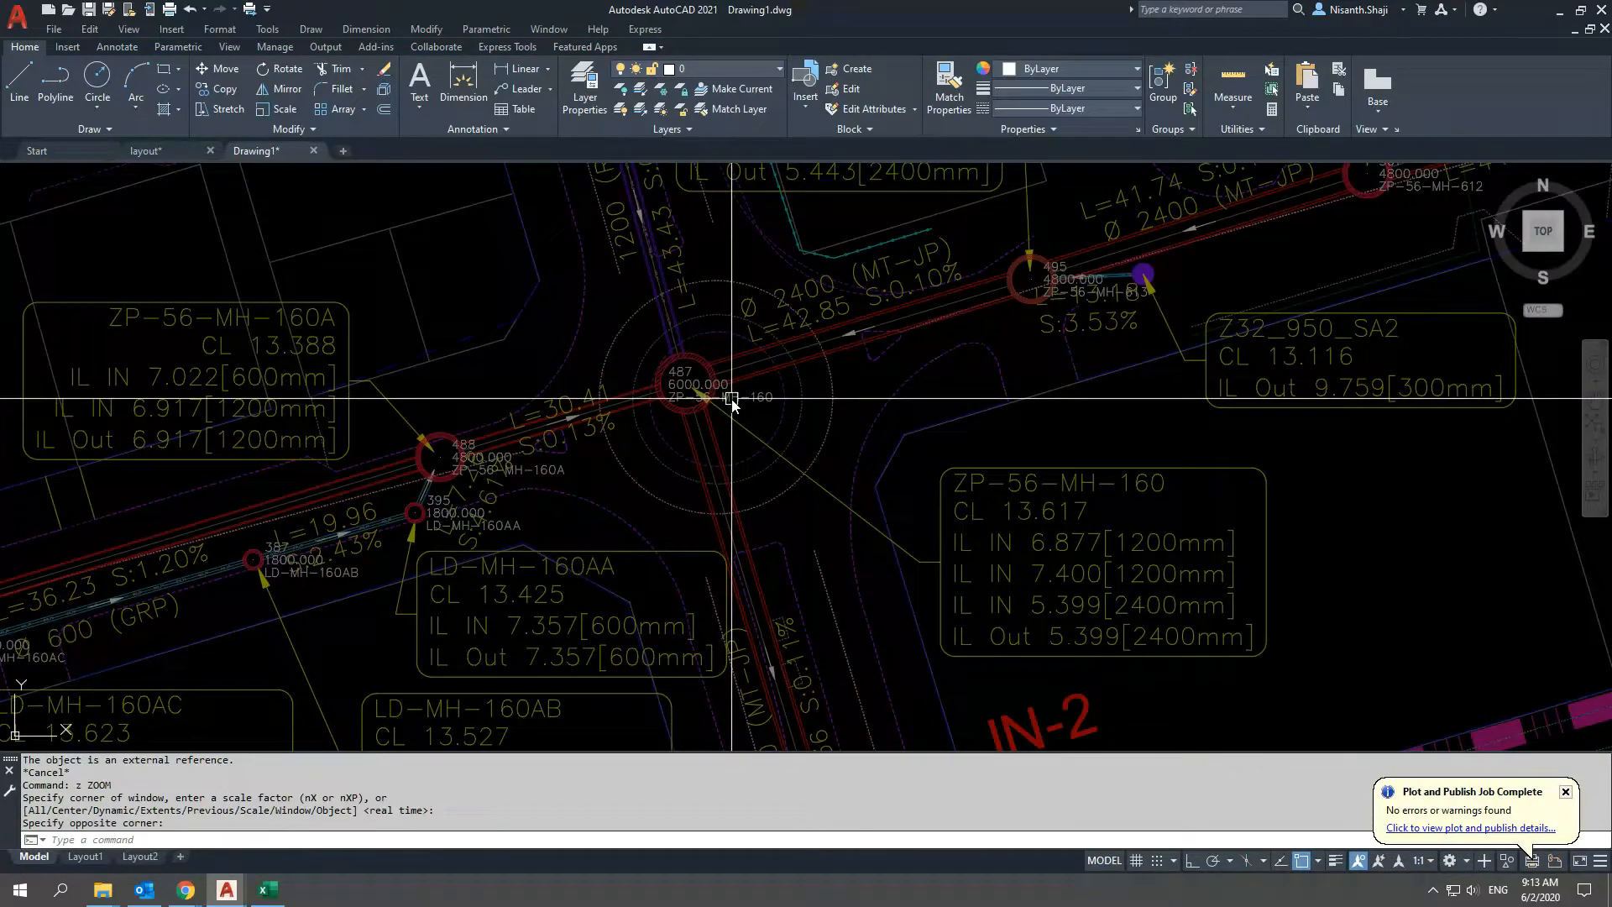
# Start the GEOGRAPHICLOCATION command with the location set from the map, and agree to use Online Map Data
pyautogui.write('o')
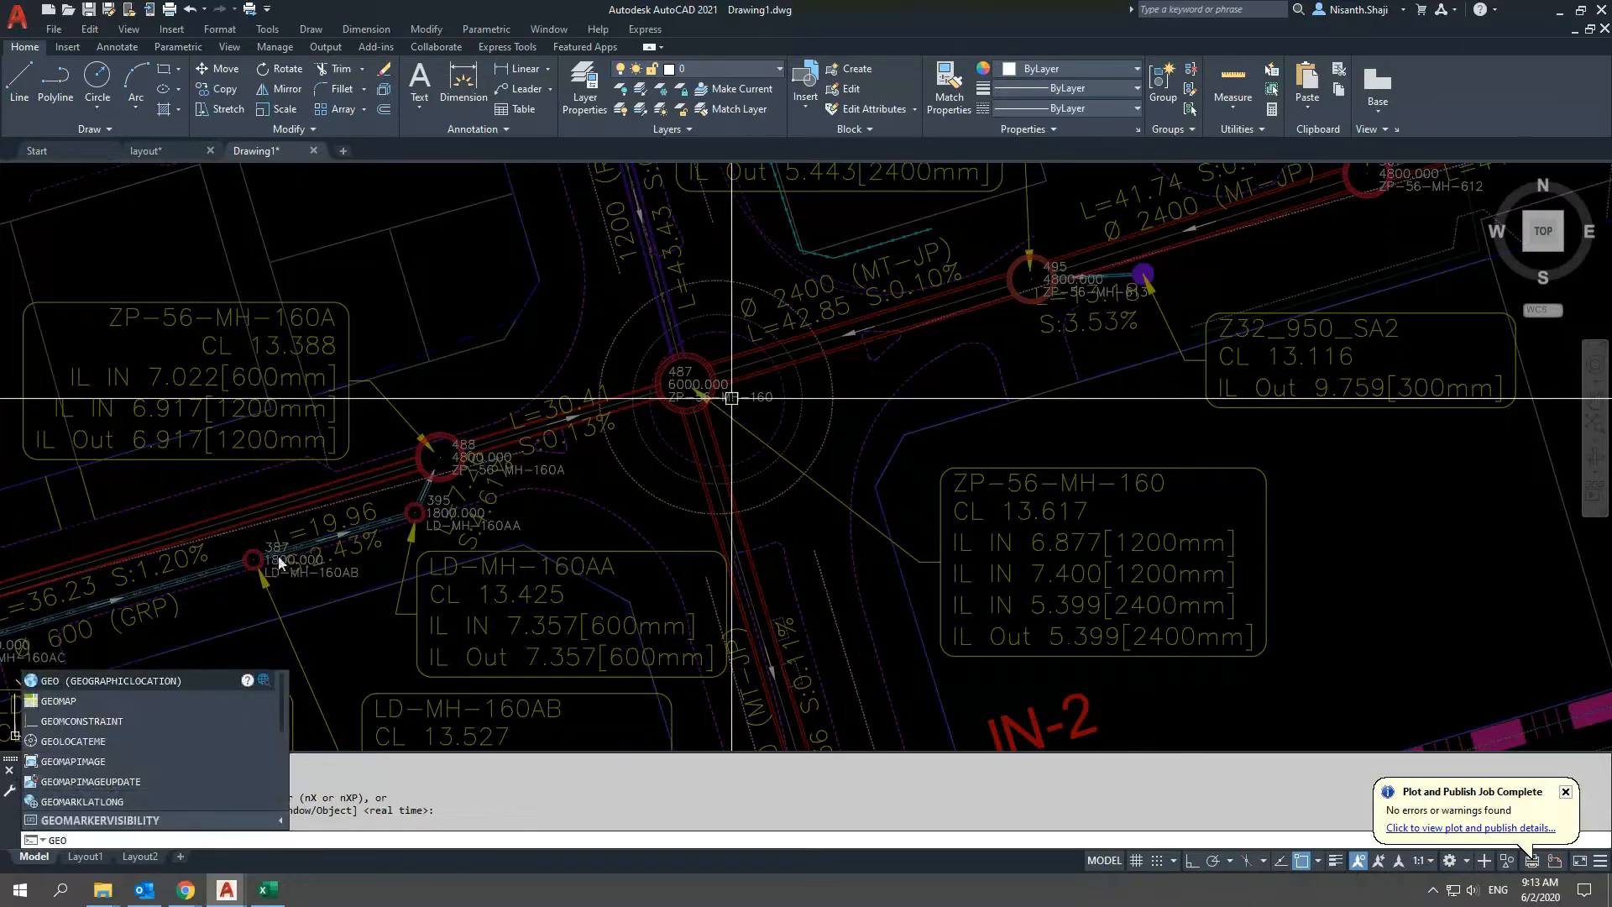
pyautogui.press('Escape')
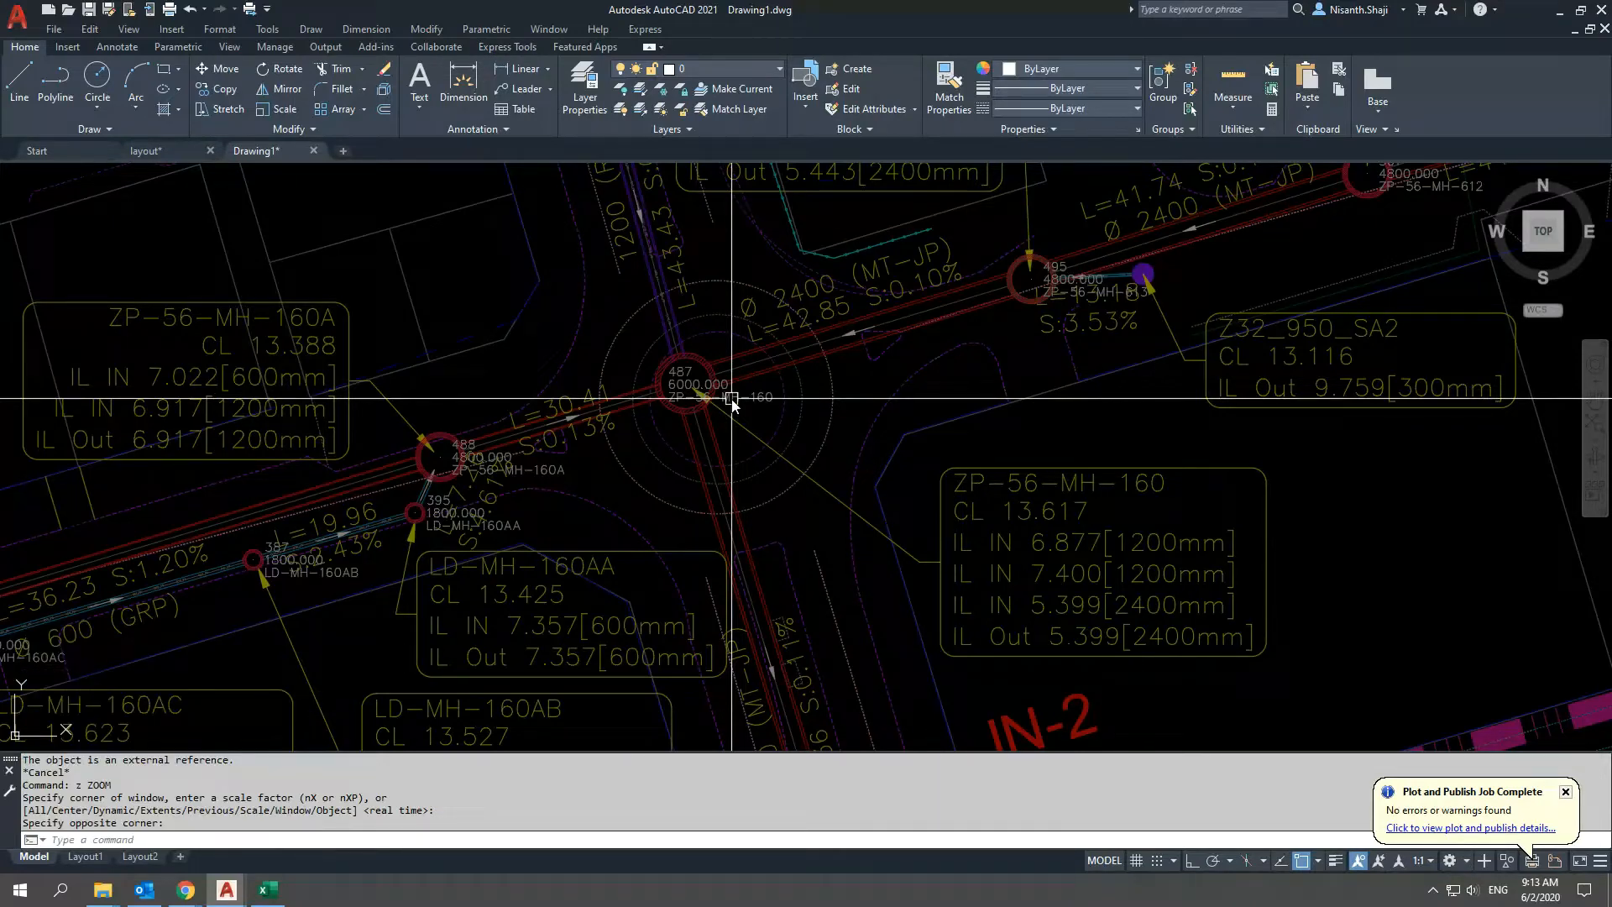
pyautogui.write('geo')
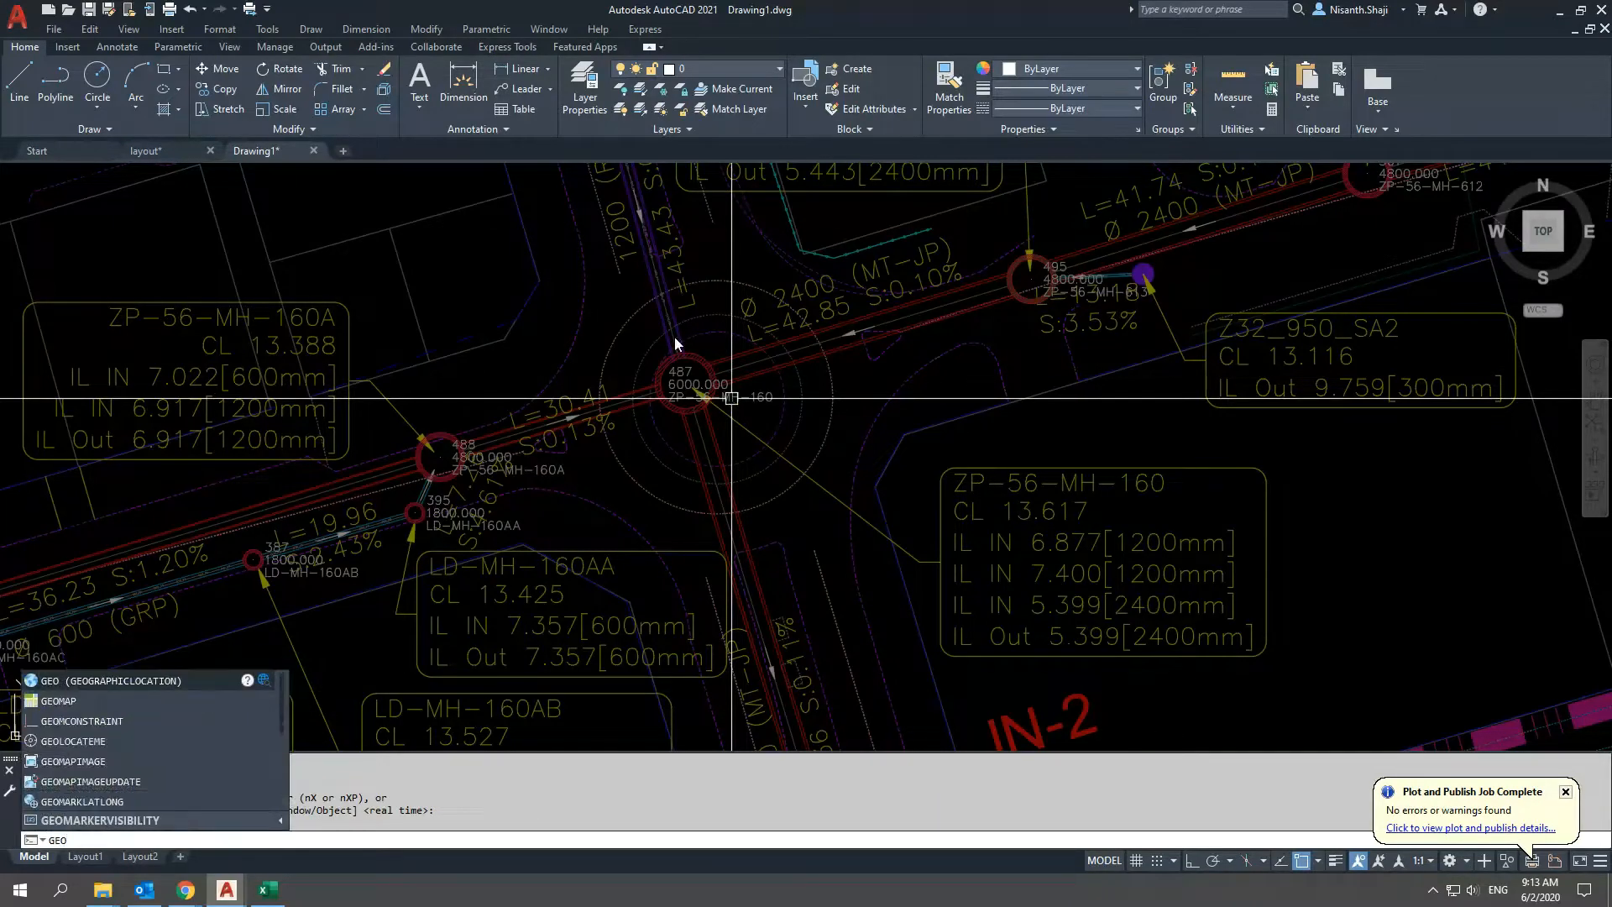
pyautogui.click(79, 680)
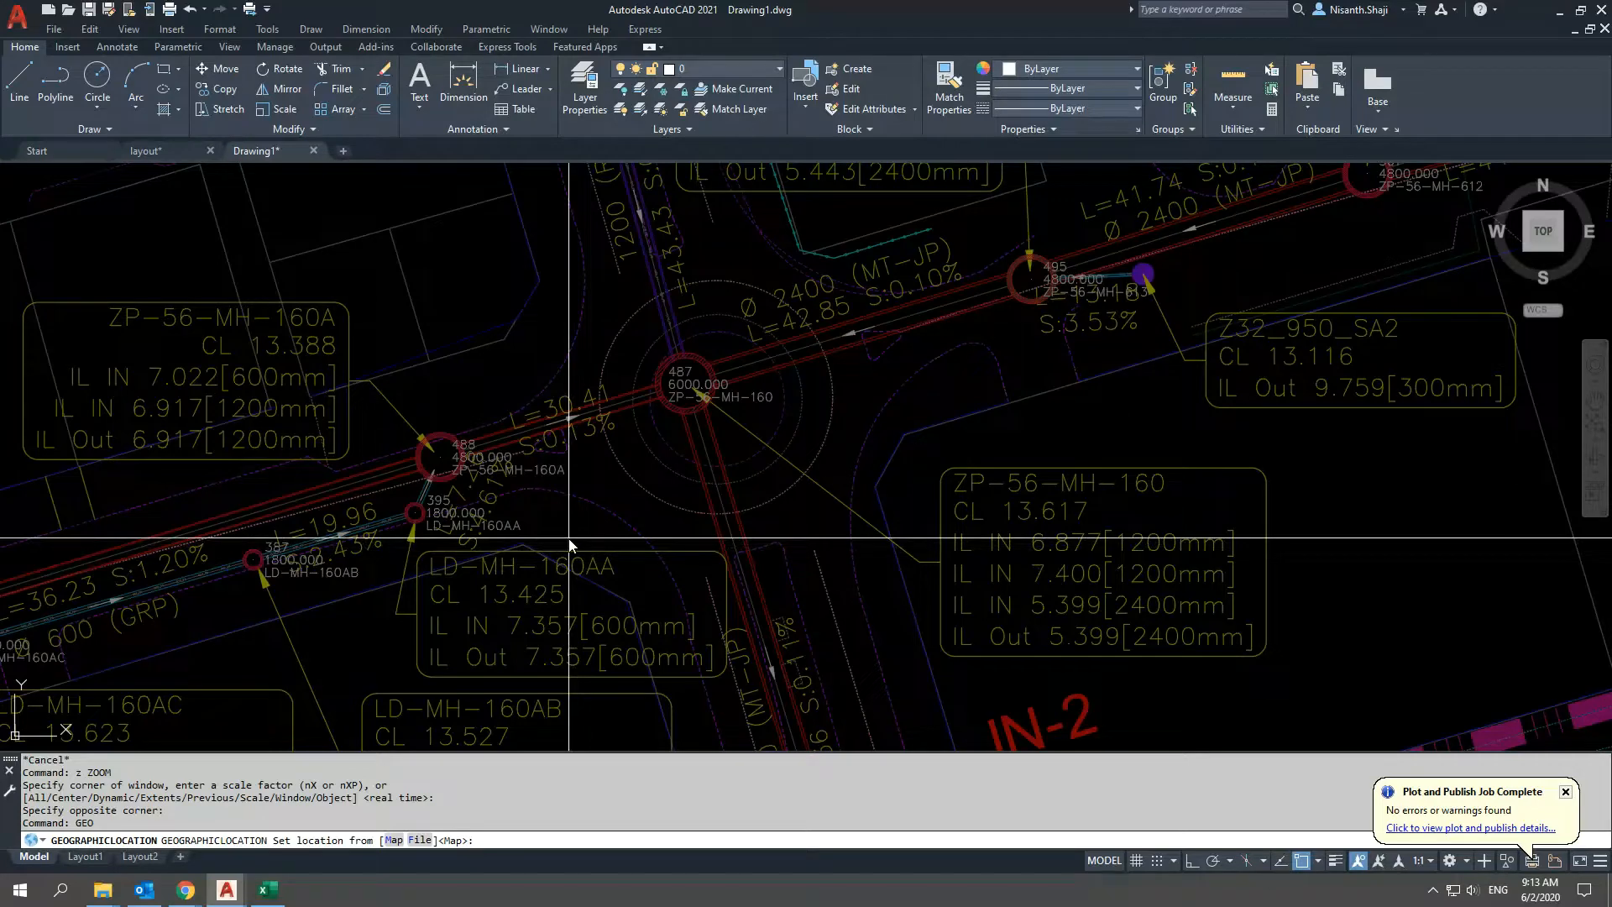
pyautogui.click(394, 840)
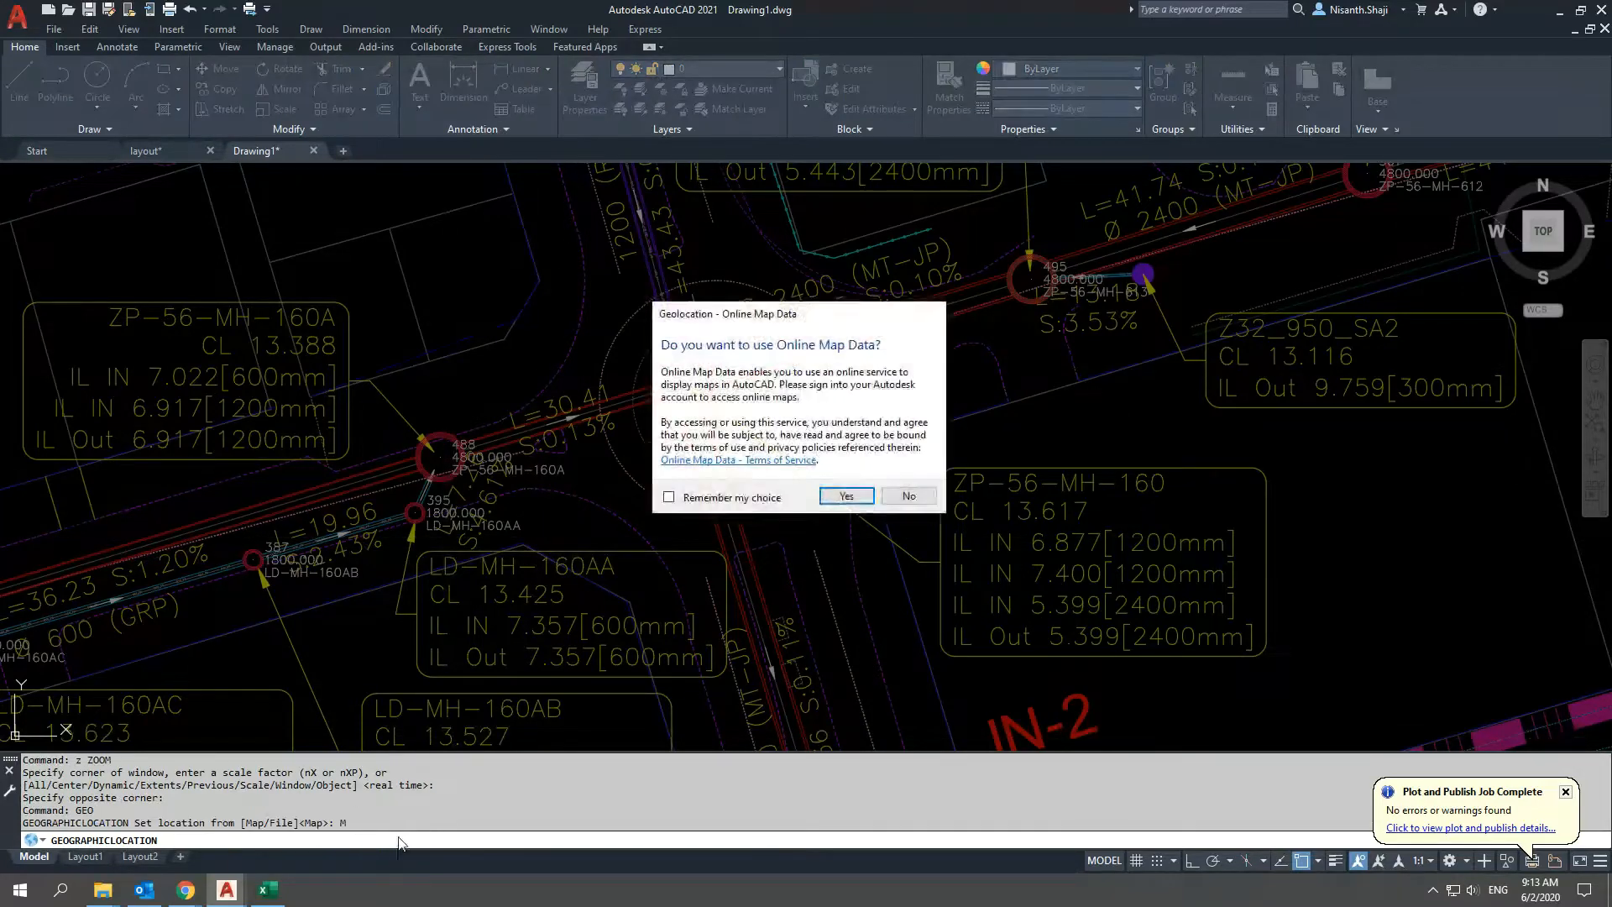
pyautogui.click(846, 496)
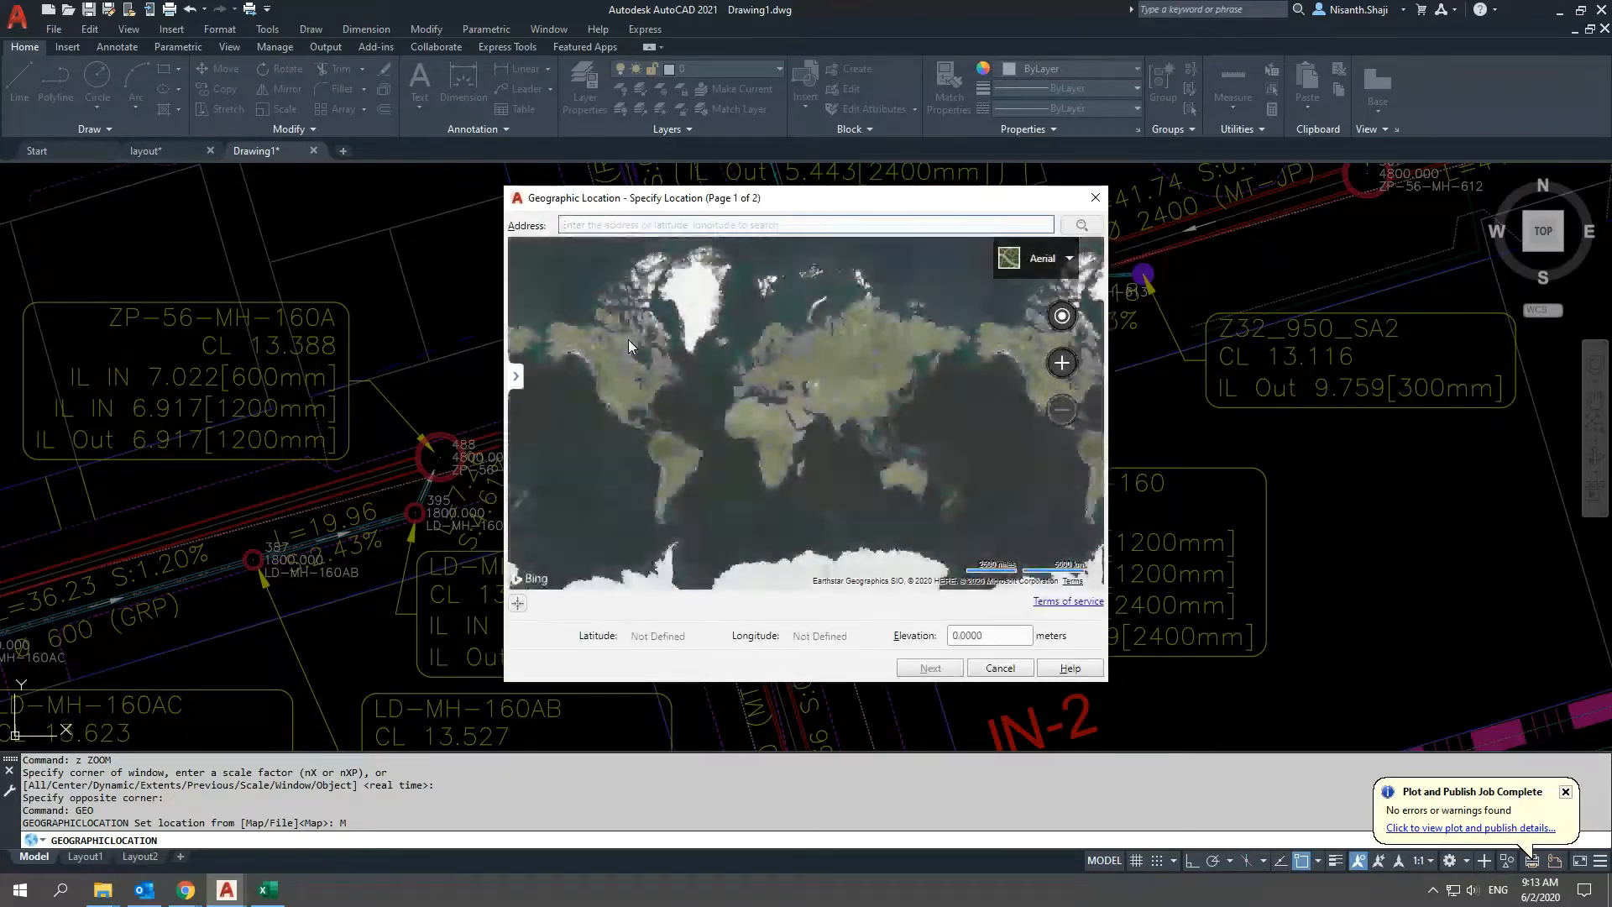
# Search the location map for "qatar" and drop the marker on the "Qatar, Qatar" result
pyautogui.write('qatar')
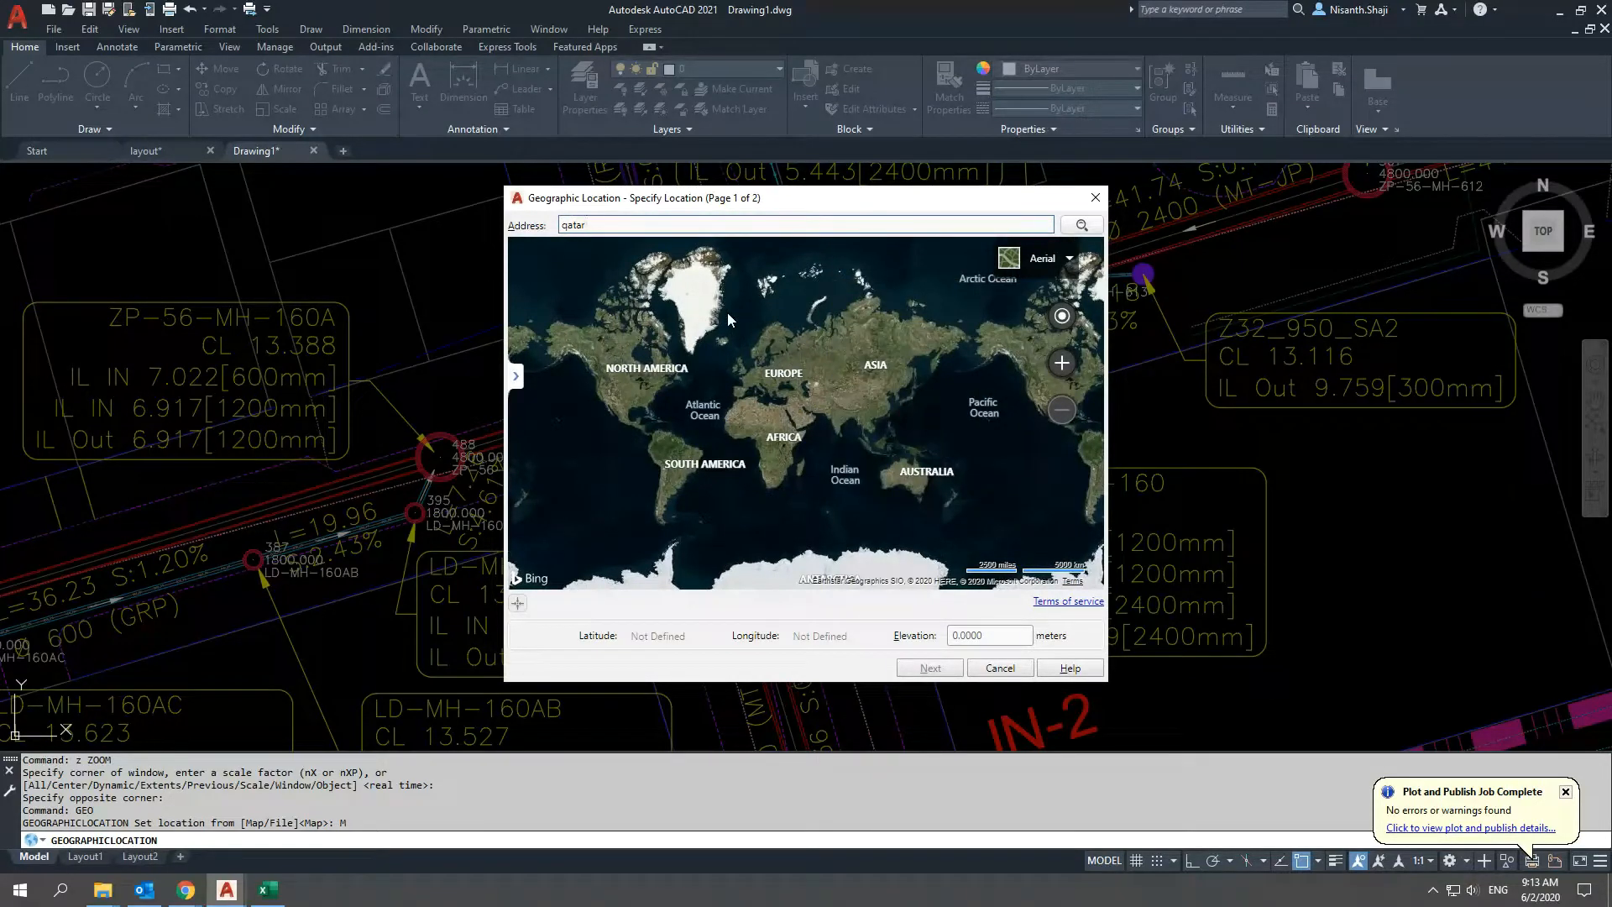
pyautogui.press('Return')
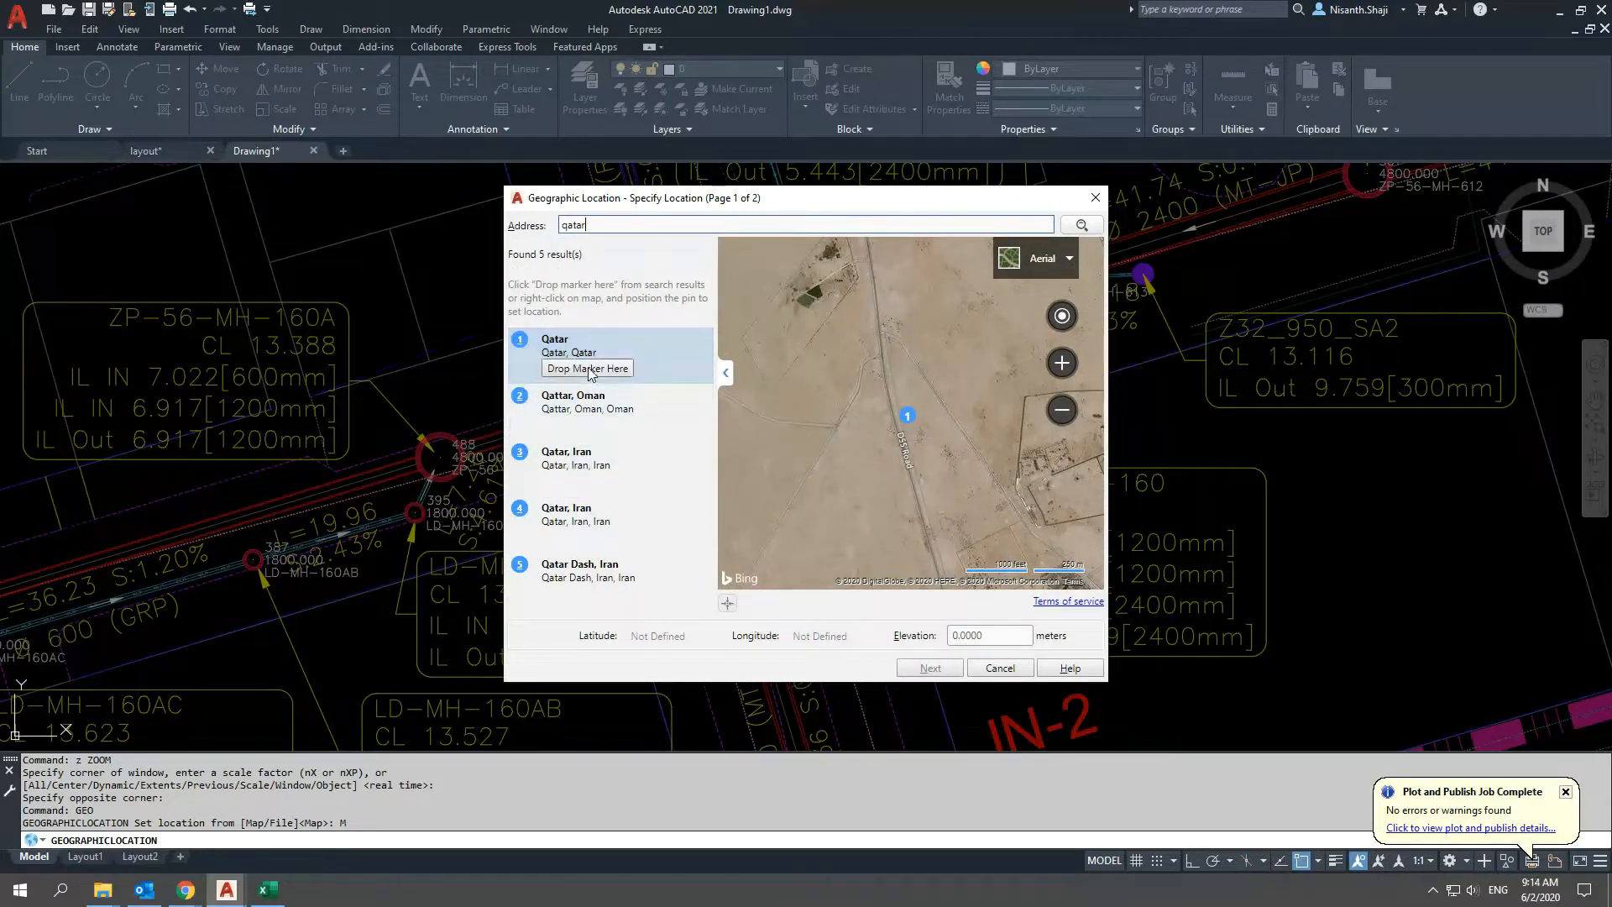
pyautogui.click(589, 370)
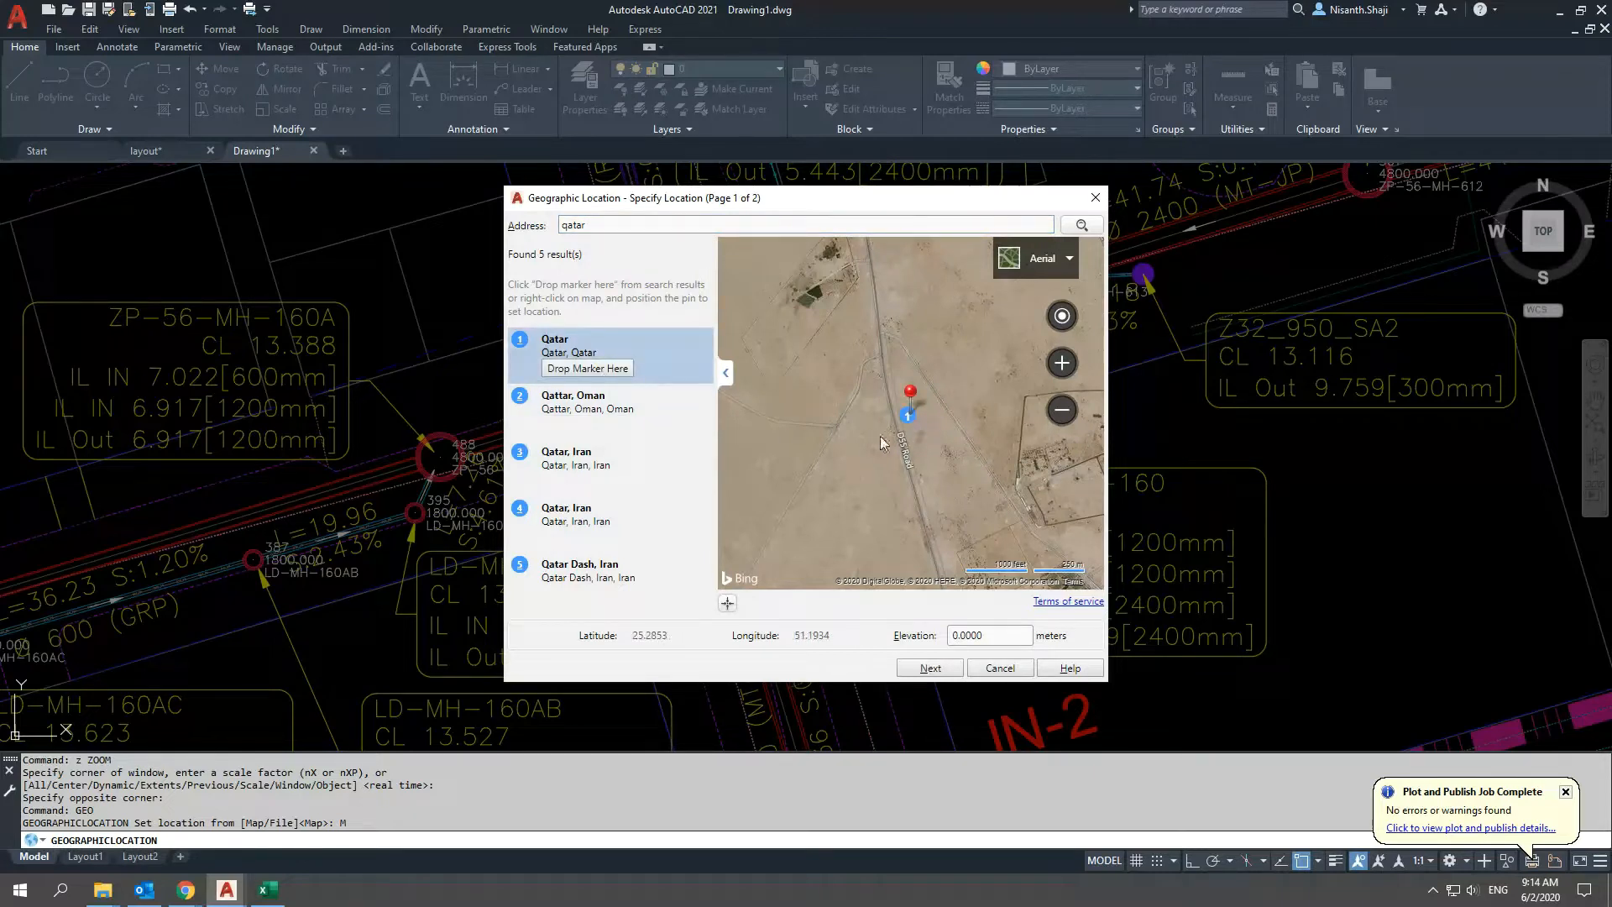
# Move the location marker from the search result eastwards to the Doha area on the map
pyautogui.scroll(-2, 880, 456)
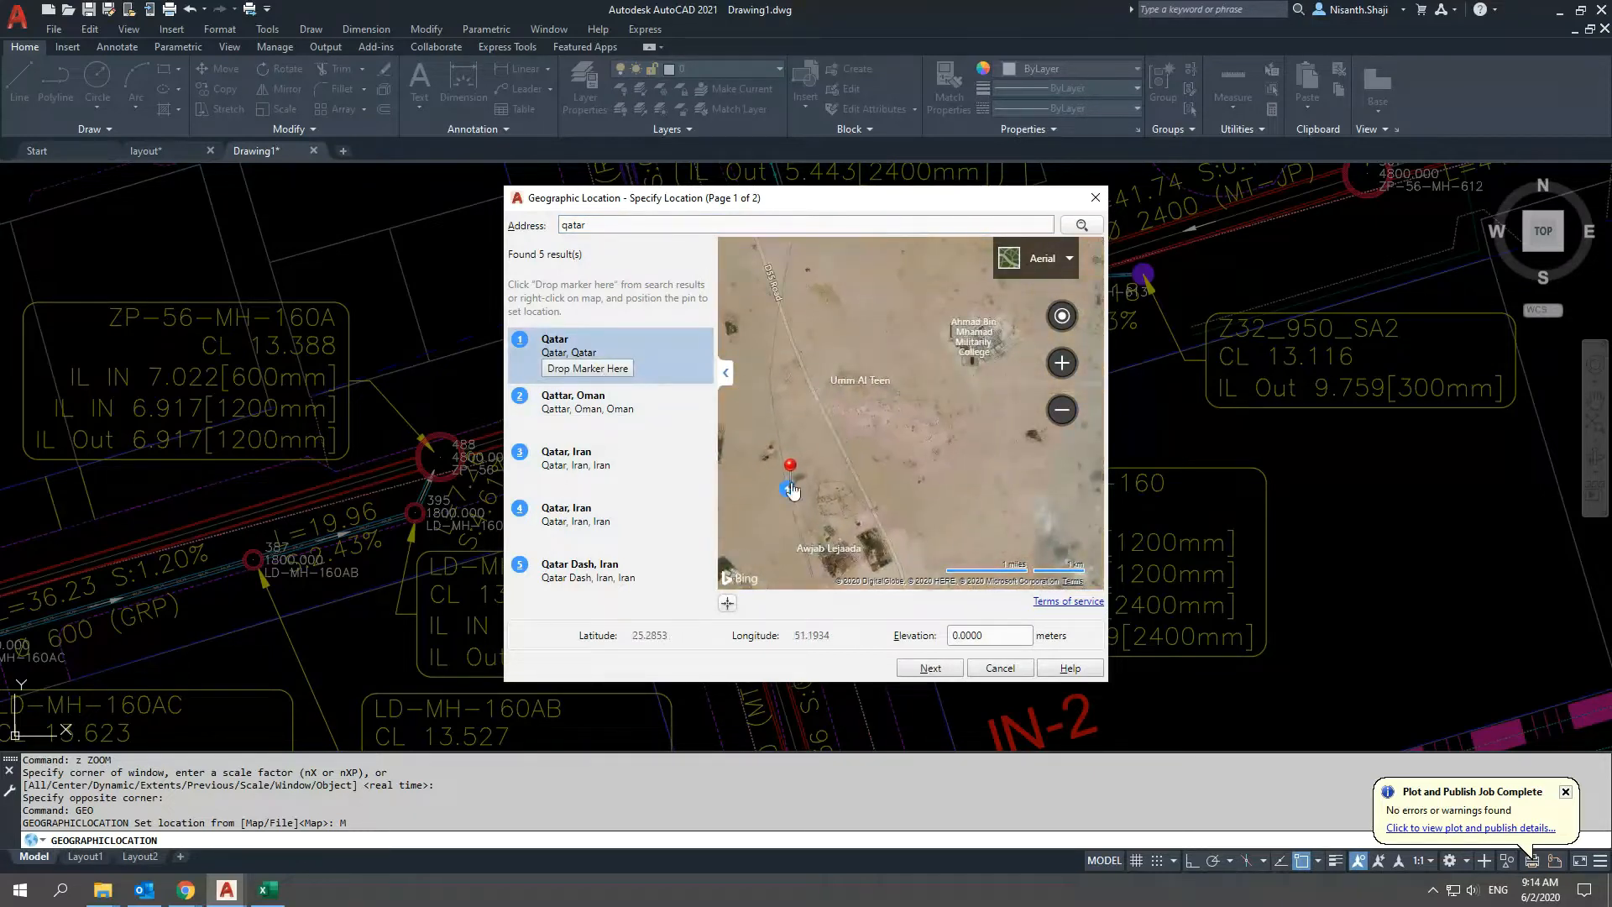
pyautogui.moveTo(935, 431); pyautogui.dragTo(935, 426)
pyautogui.scroll(-2, 778, 476)
pyautogui.moveTo(818, 448)
pyautogui.mouseDown()
pyautogui.moveTo(917, 414)
pyautogui.moveTo(802, 490)
pyautogui.mouseUp()
pyautogui.scroll(-2, 834, 461)
pyautogui.scroll(2, 879, 469)
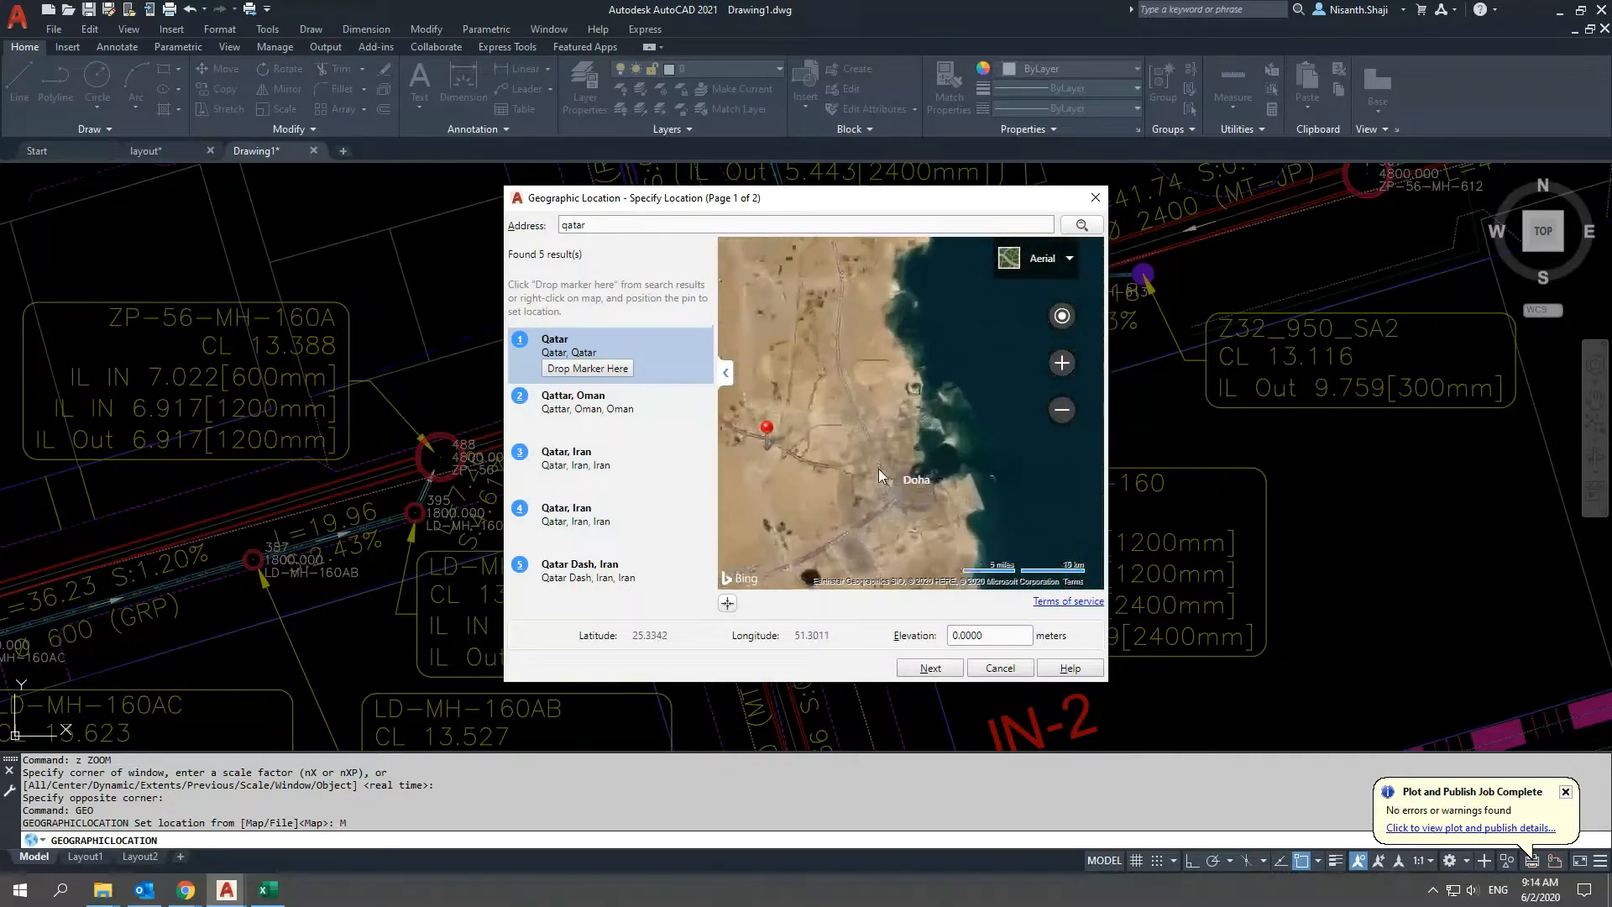
pyautogui.scroll(-2, 813, 454)
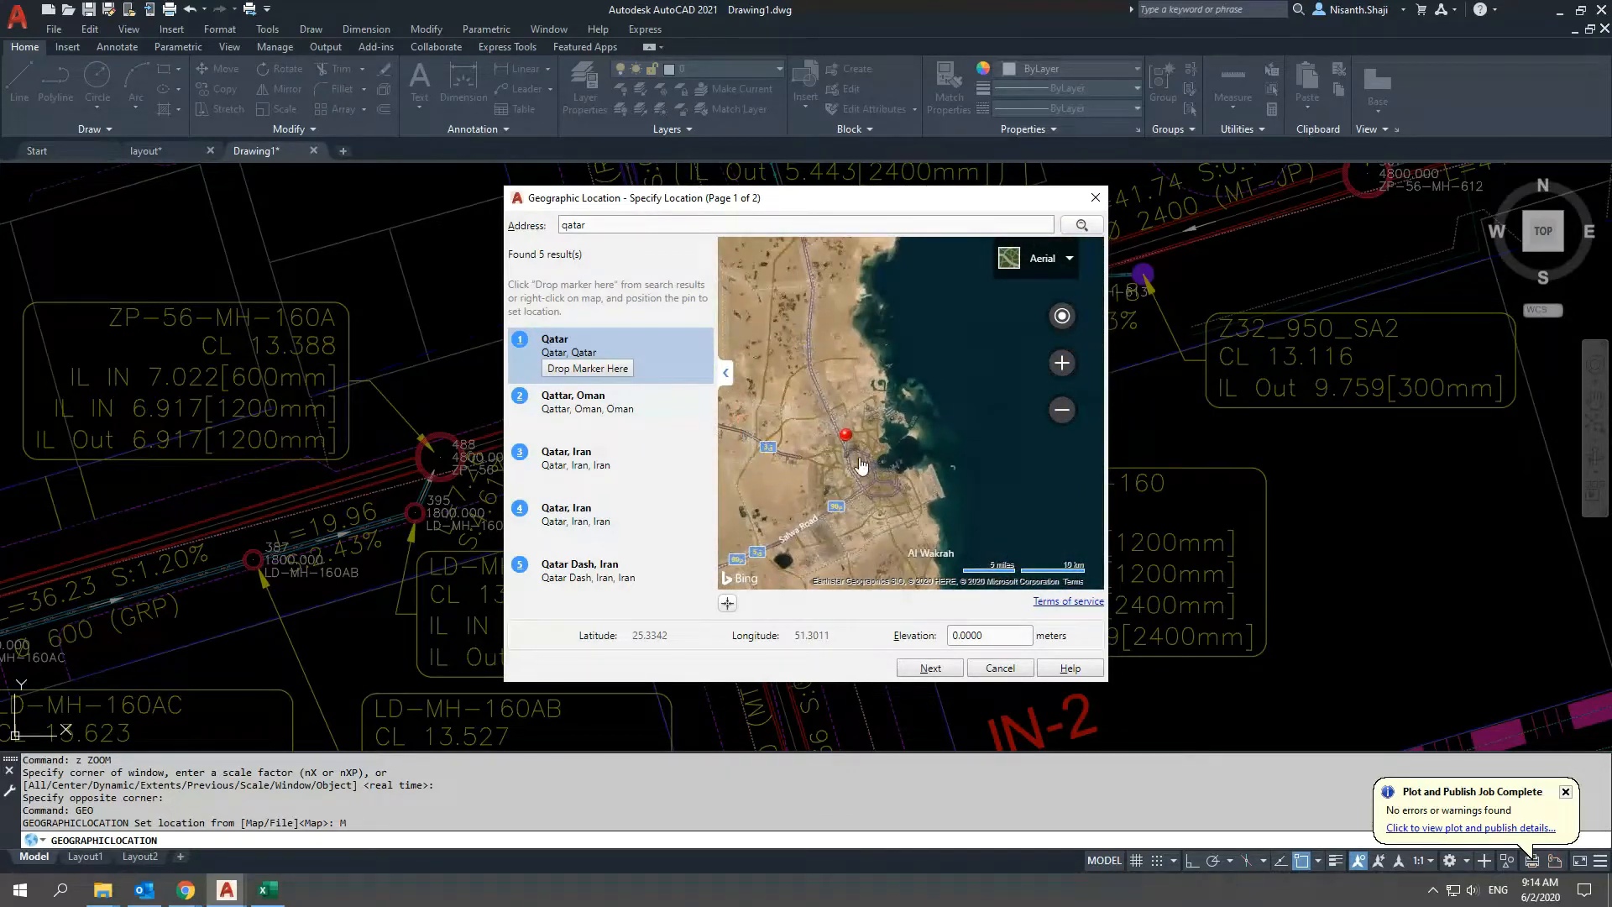
# Refine the location marker onto the roundabout at Al Najda Street, at about latitude 25.3224 and longitude 51.4735
pyautogui.scroll(3, 850, 467)
pyautogui.moveTo(860, 456); pyautogui.dragTo(870, 511)
pyautogui.scroll(3, 823, 483)
pyautogui.moveTo(820, 483)
pyautogui.mouseDown()
pyautogui.moveTo(878, 340)
pyautogui.moveTo(859, 475)
pyautogui.moveTo(892, 359)
pyautogui.moveTo(846, 528)
pyautogui.moveTo(898, 419)
pyautogui.moveTo(887, 476)
pyautogui.mouseUp()
pyautogui.scroll(1, 860, 475)
pyautogui.scroll(1, 890, 356)
pyautogui.scroll(2, 899, 422)
pyautogui.scroll(1, 886, 475)
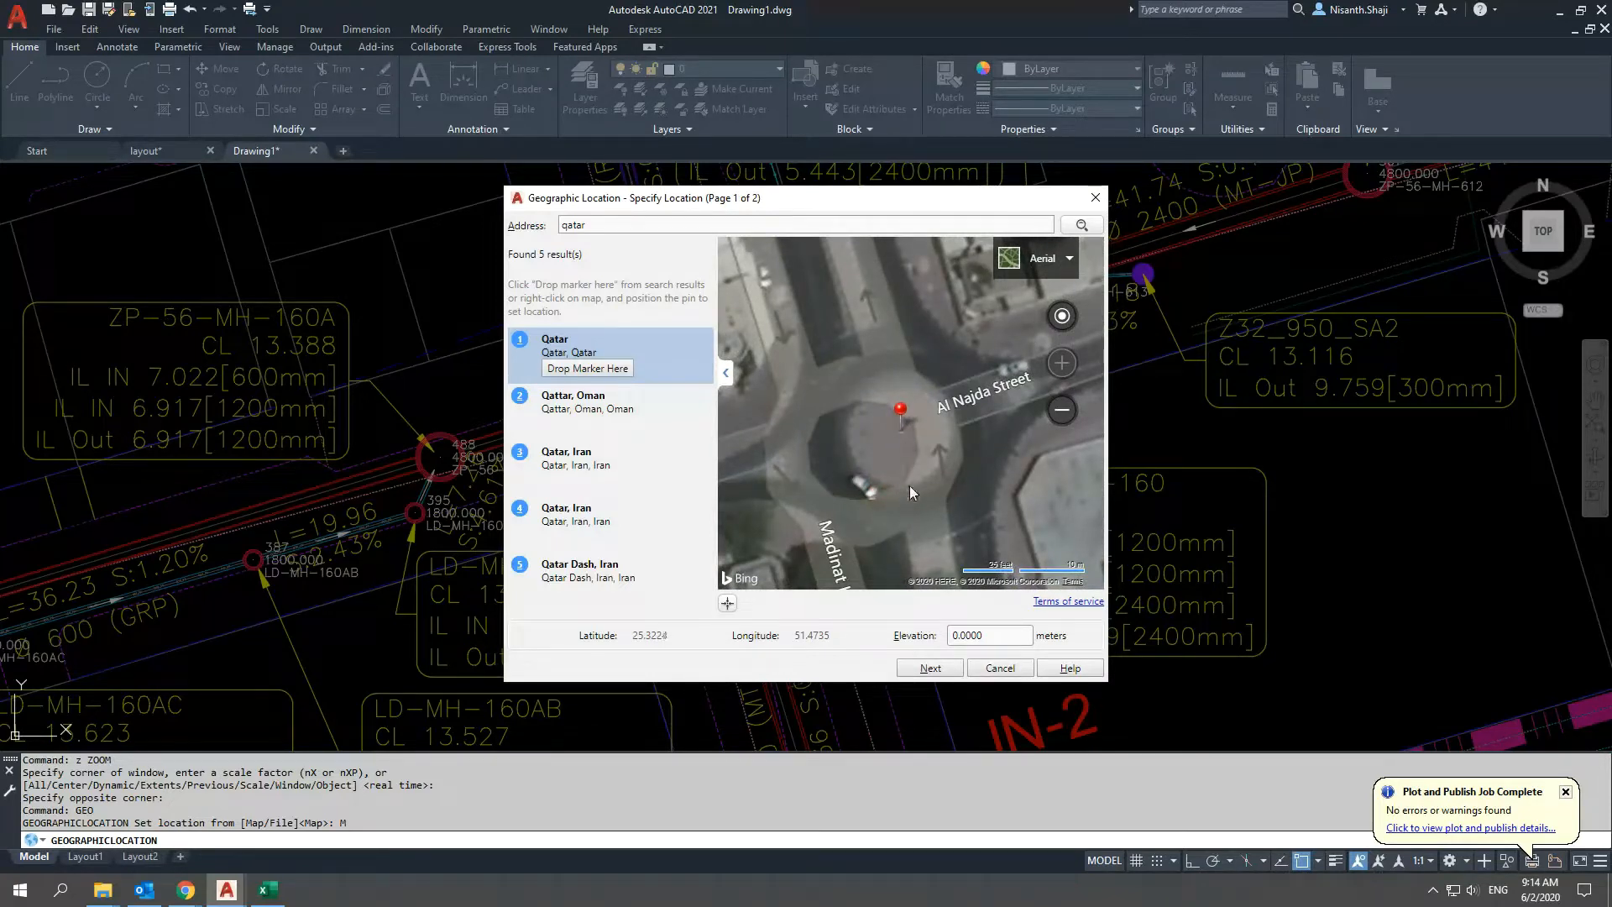
# Accept the marked location and assign the QND95b.QatarNational coordinate system to the drawing
pyautogui.click(933, 668)
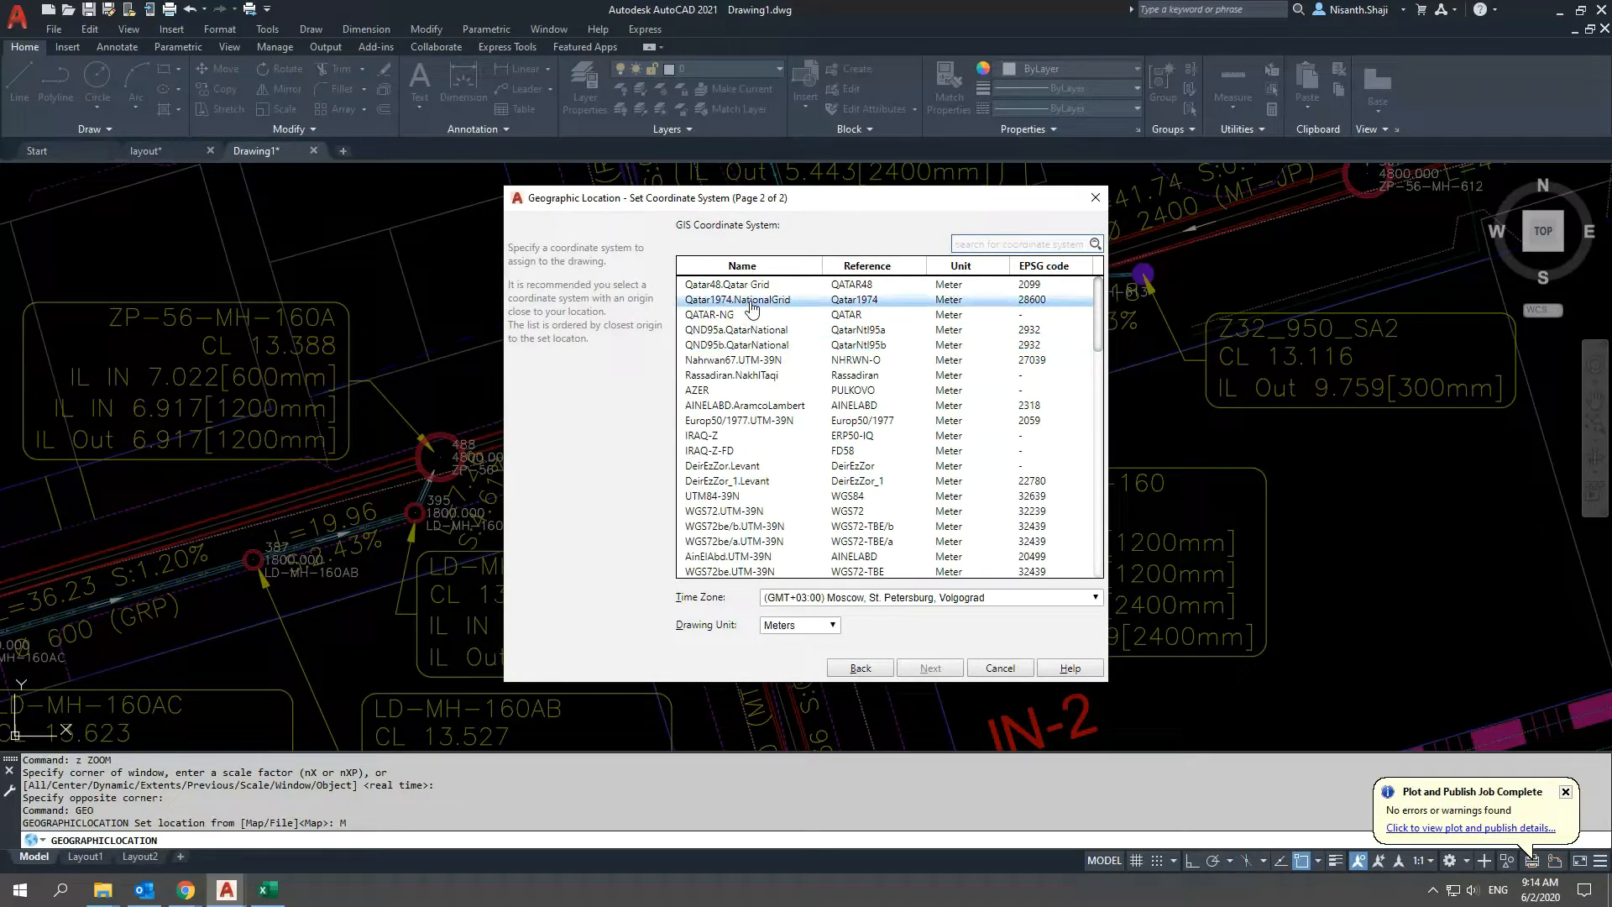
pyautogui.click(756, 350)
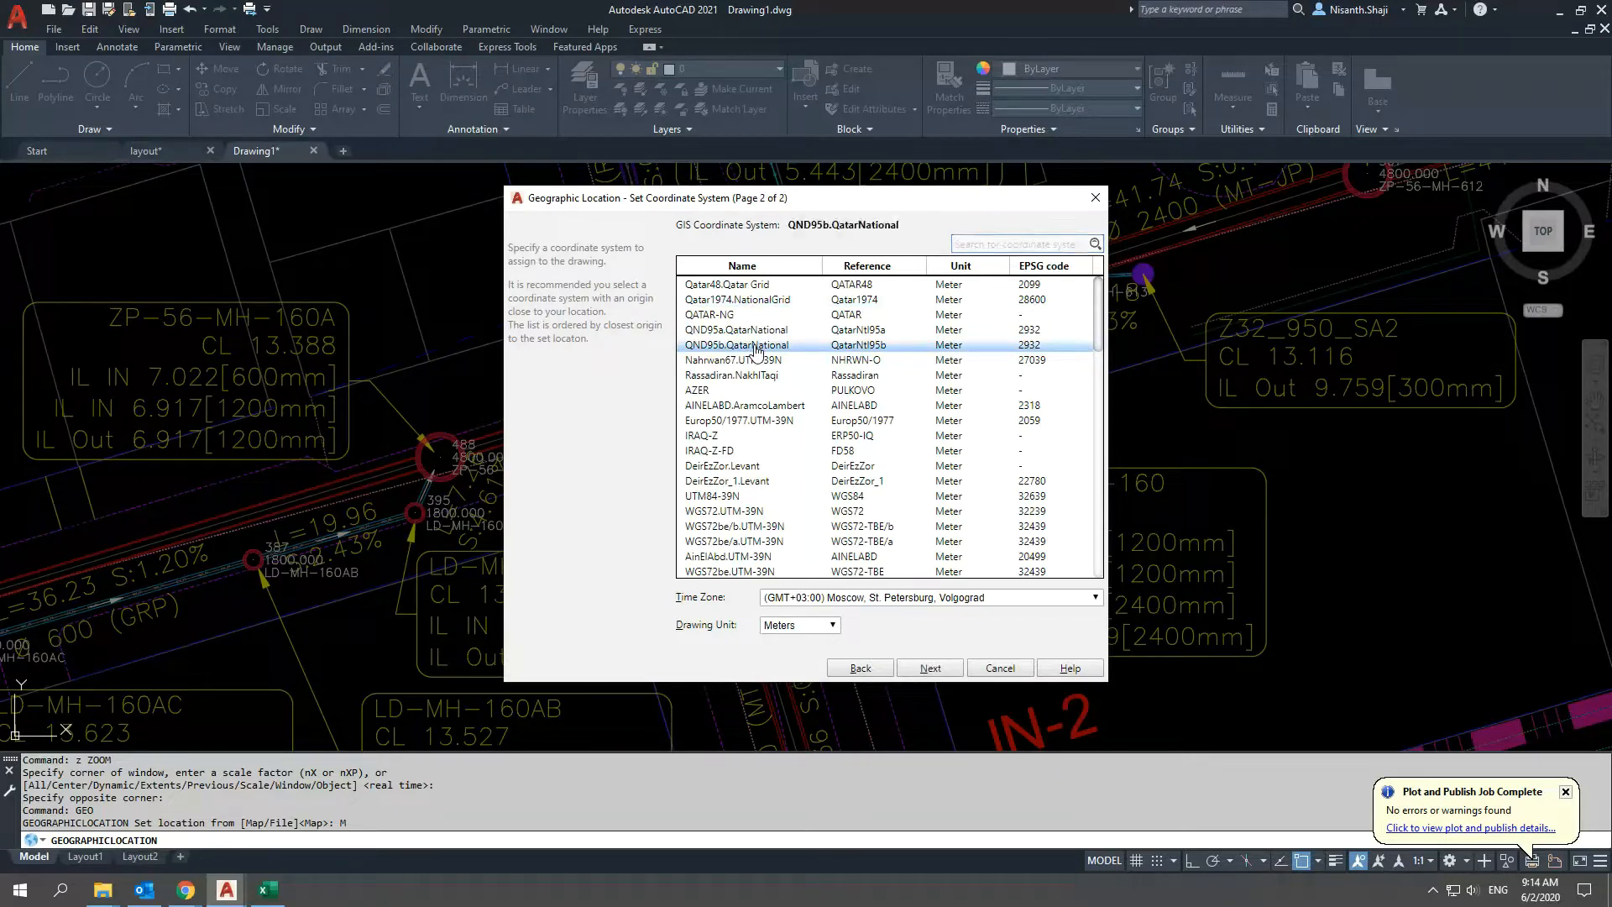
pyautogui.click(929, 669)
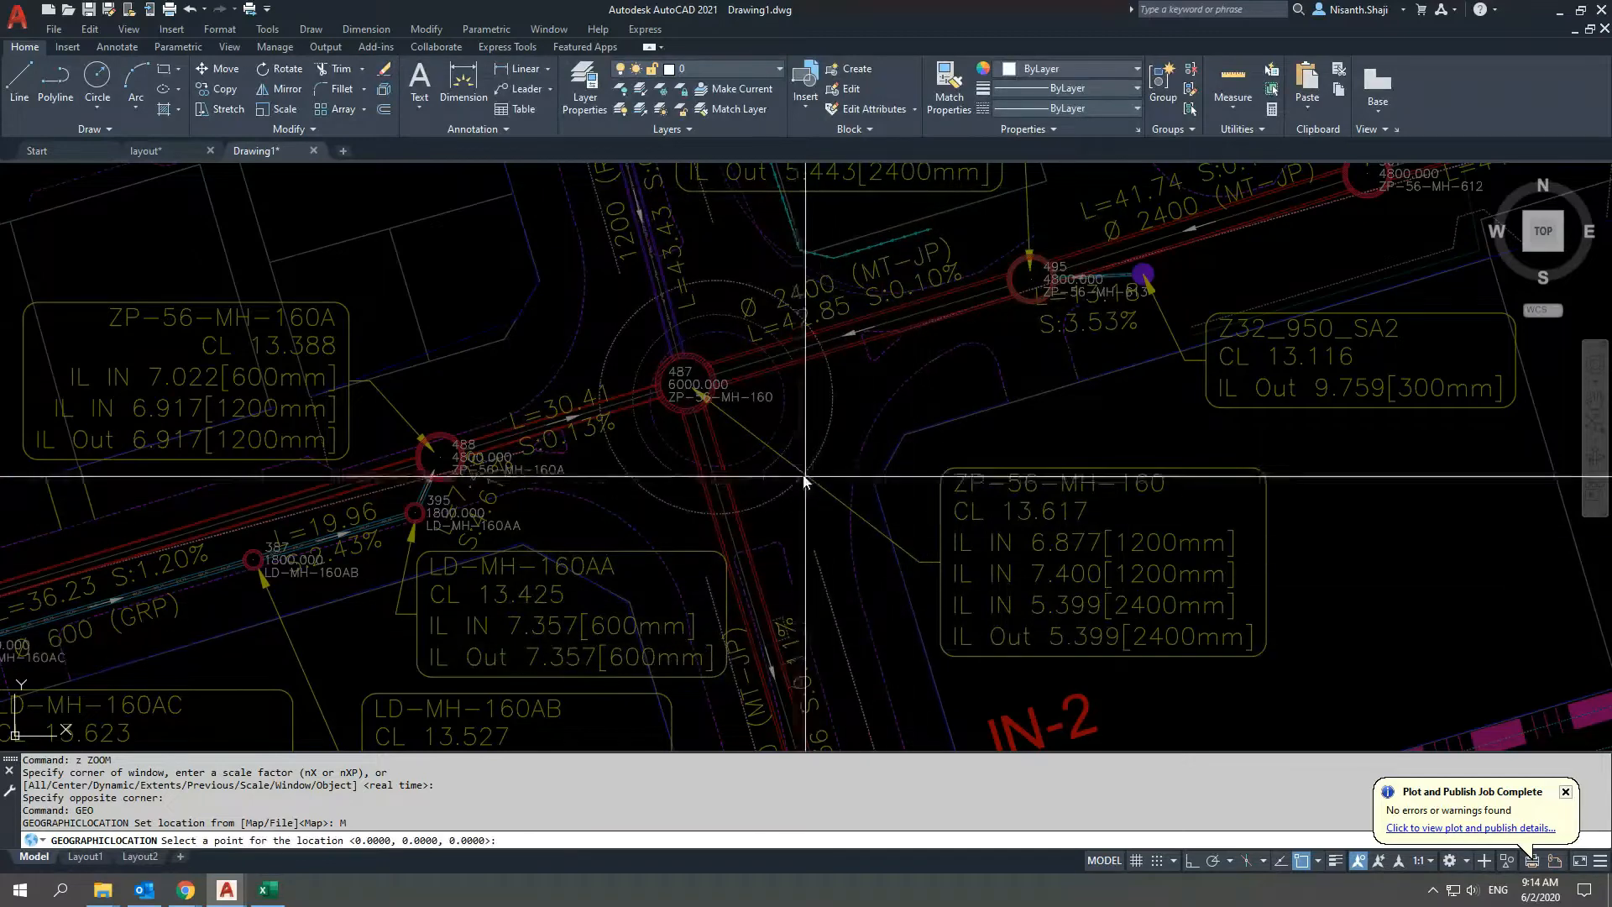
# Place the geographic location point at the centre of the roundabout beside manhole ZP-56-MH-160, with the default north angle of 90
pyautogui.scroll(2, 811, 487)
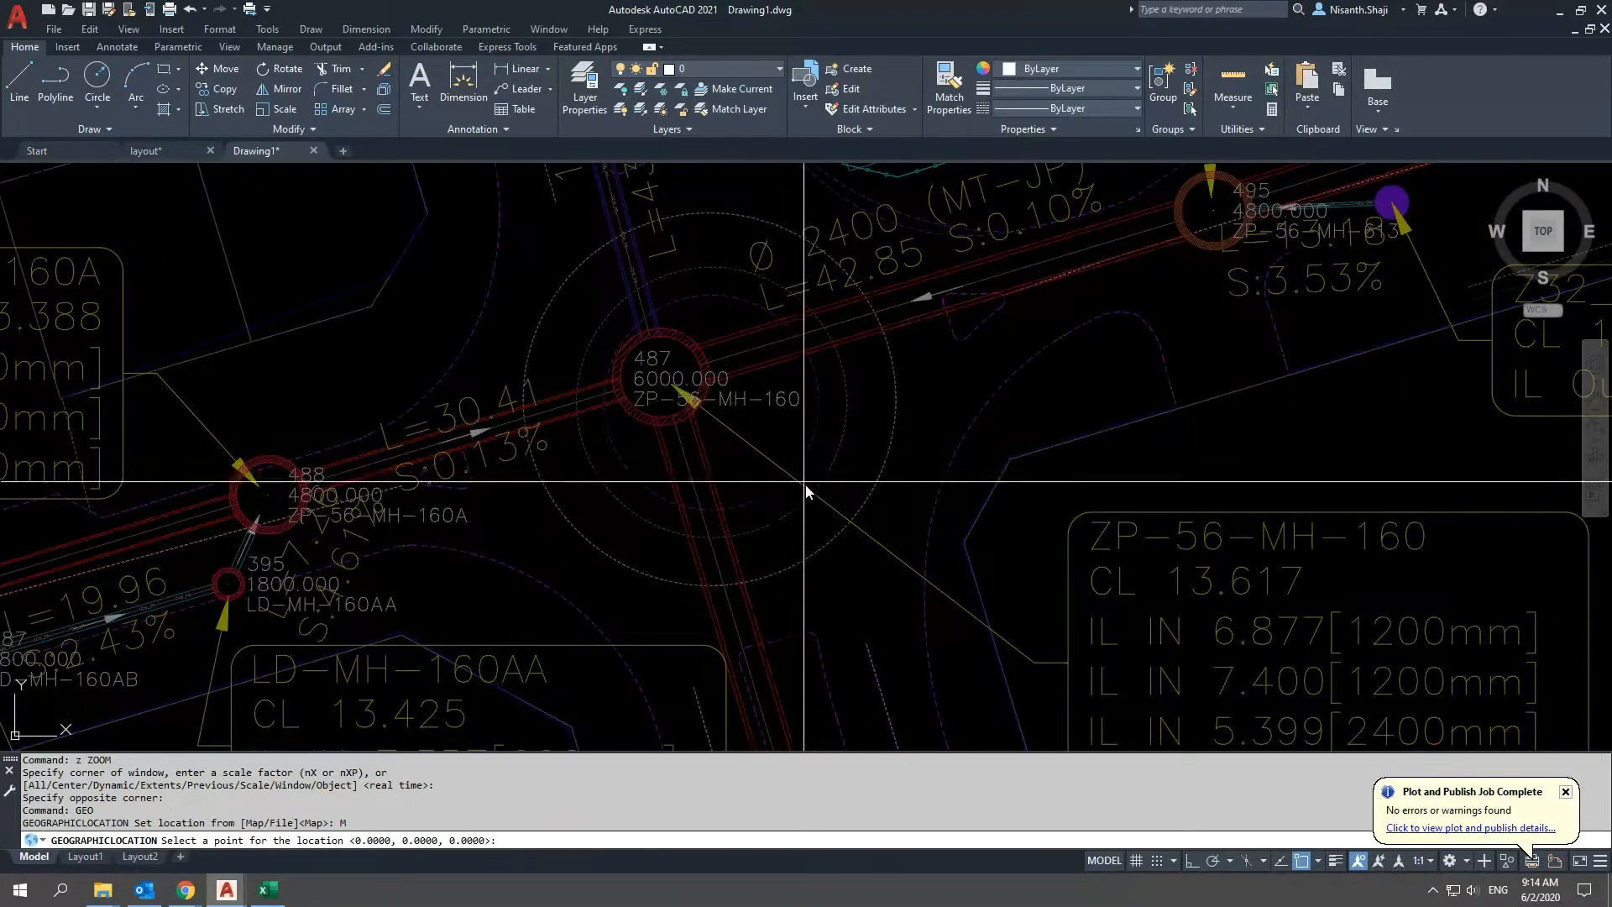
pyautogui.click(717, 407)
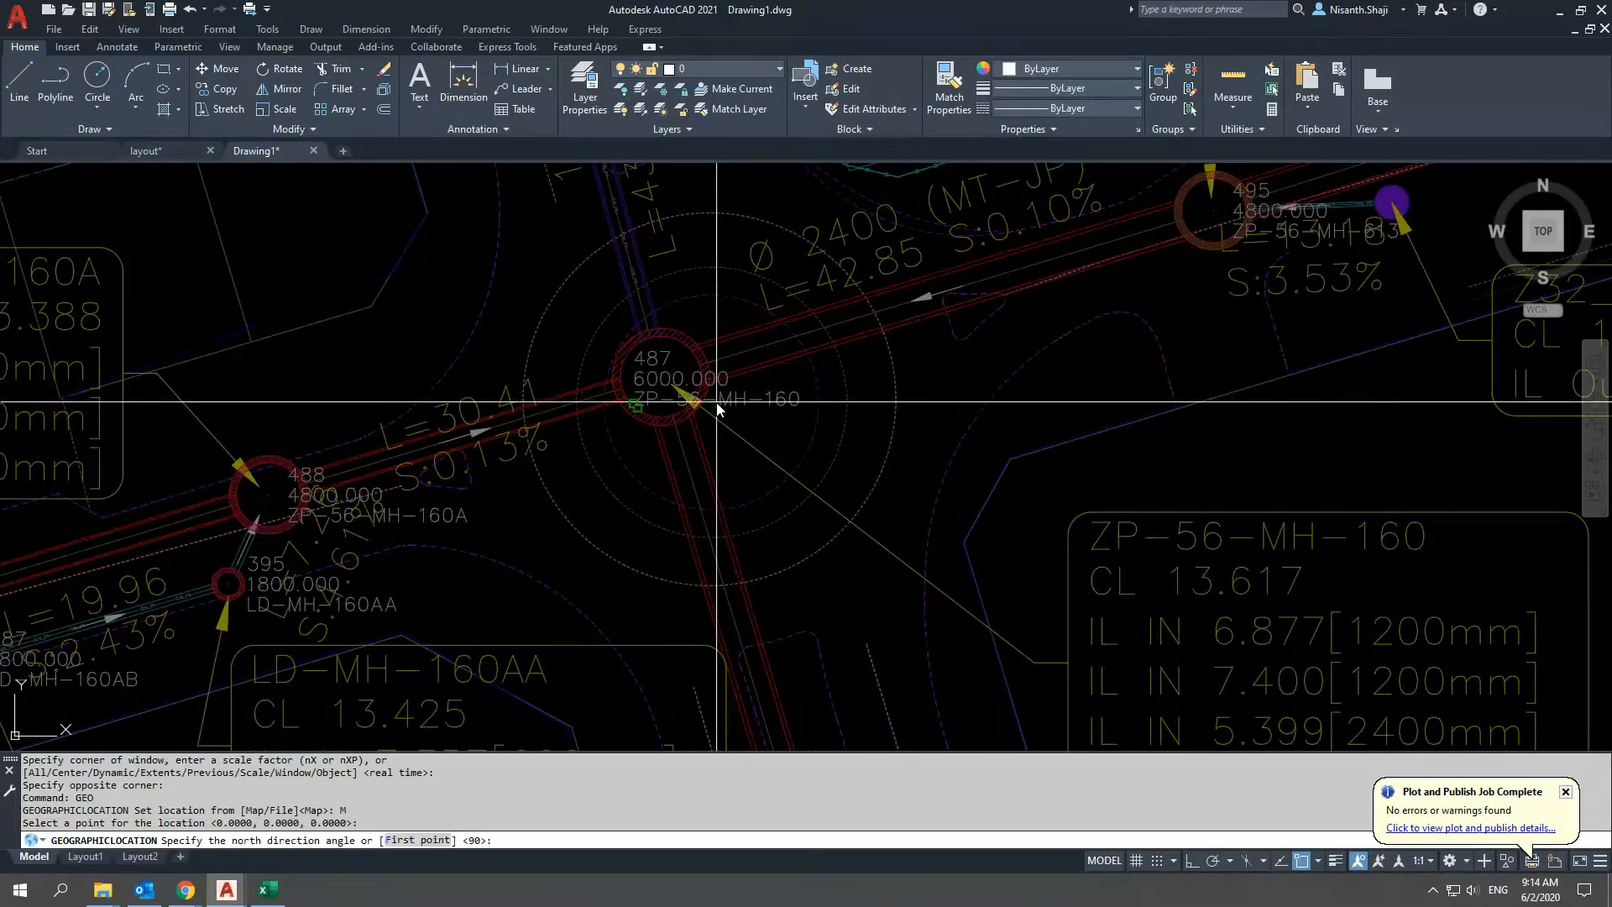
pyautogui.click(708, 450)
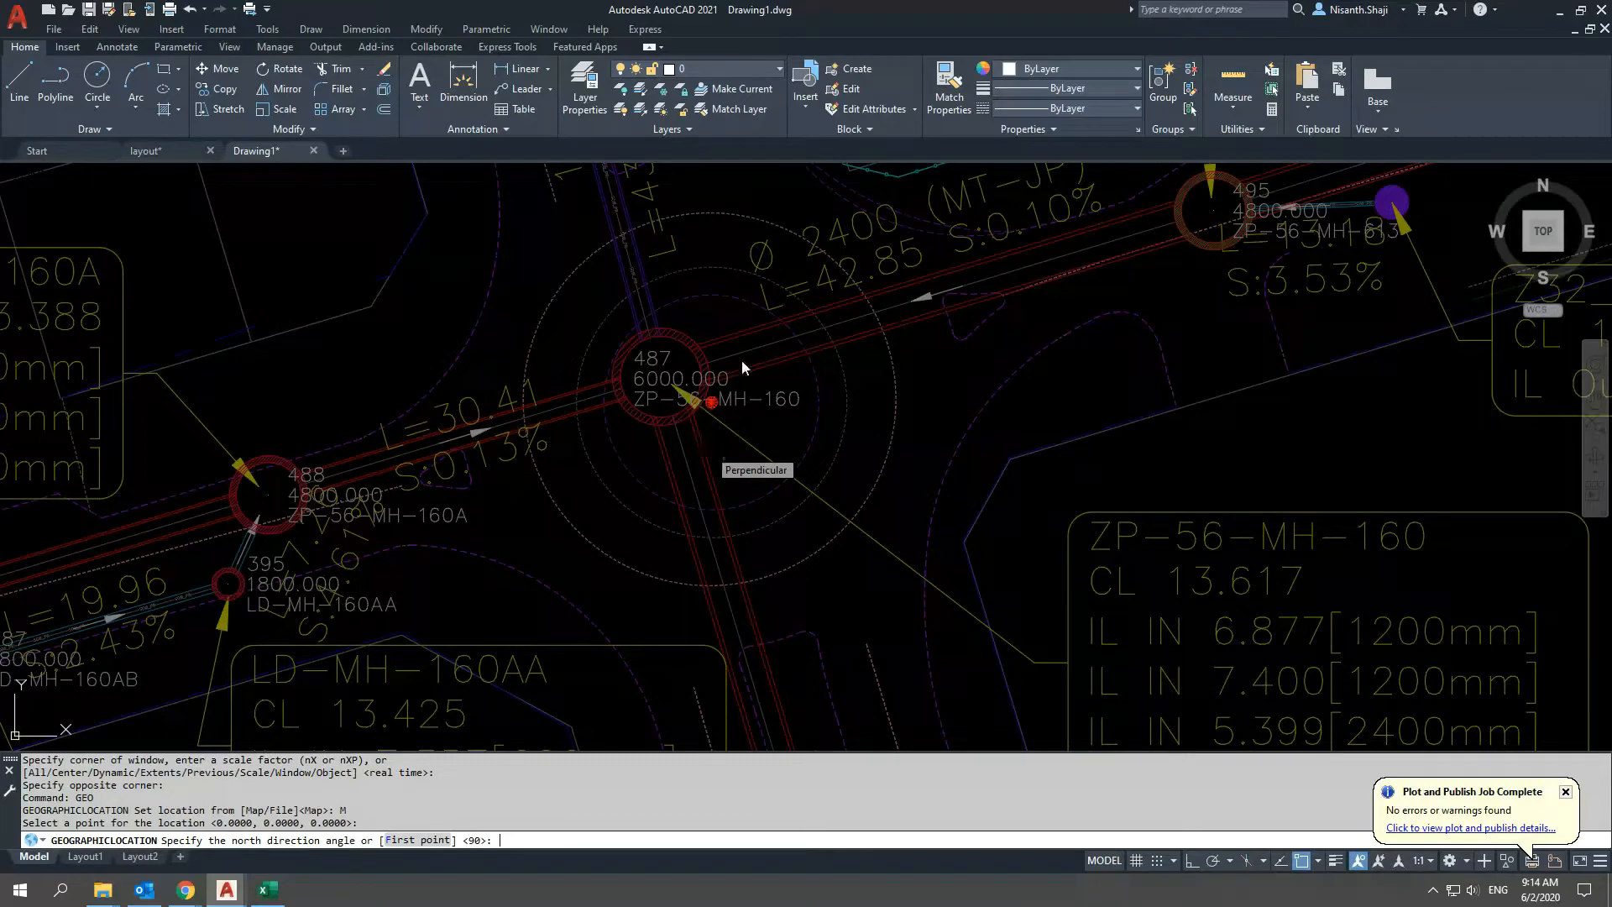
pyautogui.press('Return')
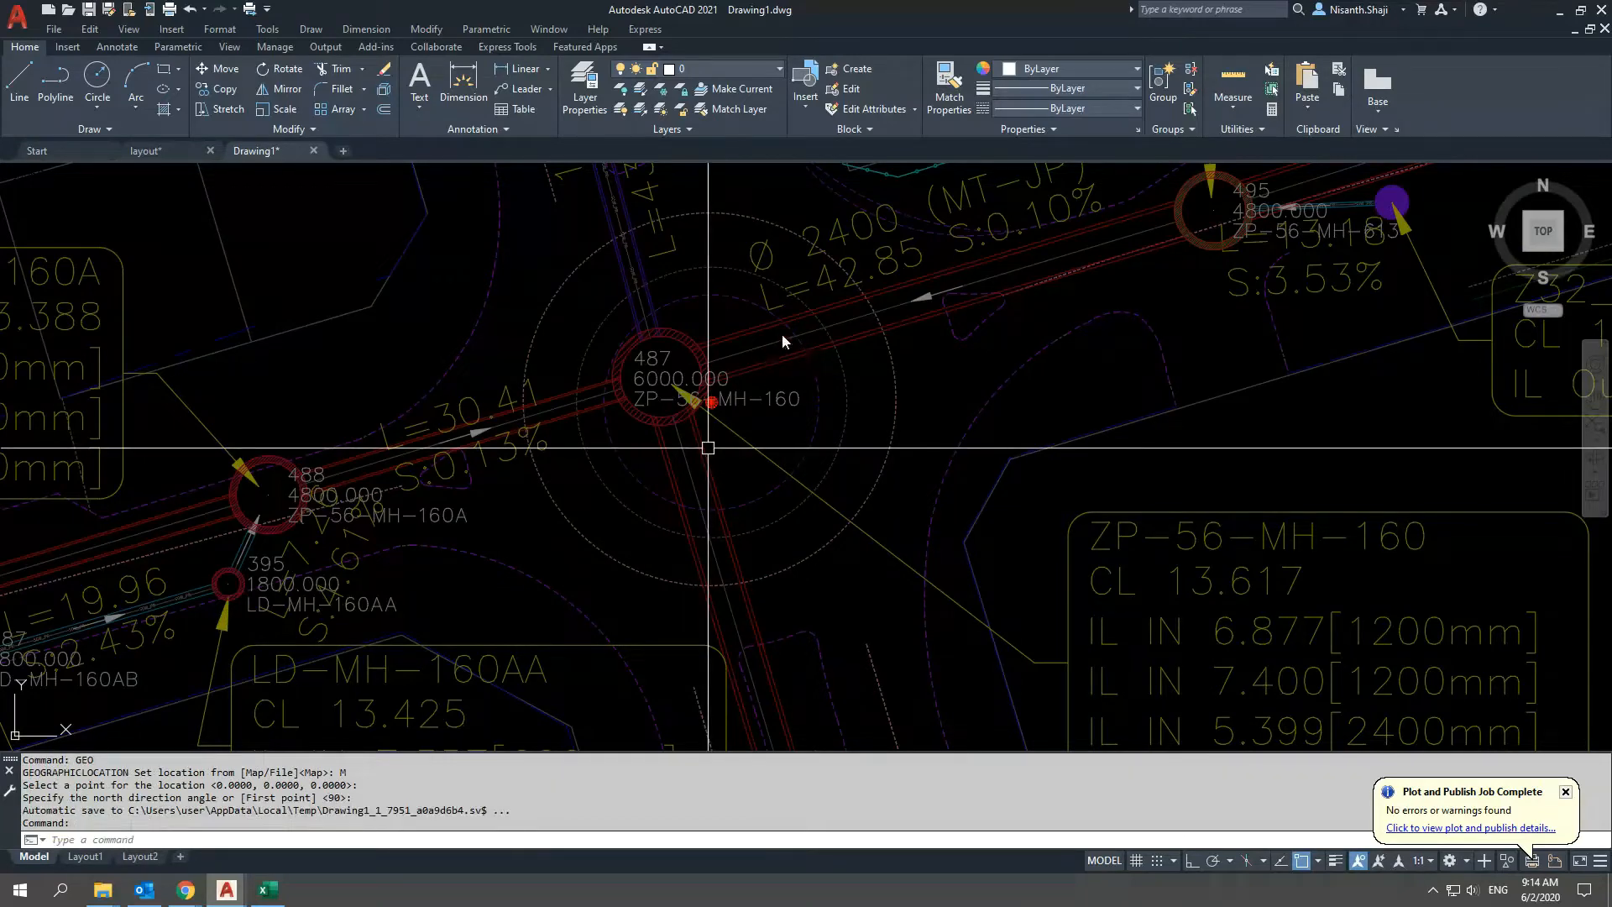
# Switch the online map background of the geolocated drawing to Map Hybrid
pyautogui.scroll(-6, 761, 375)
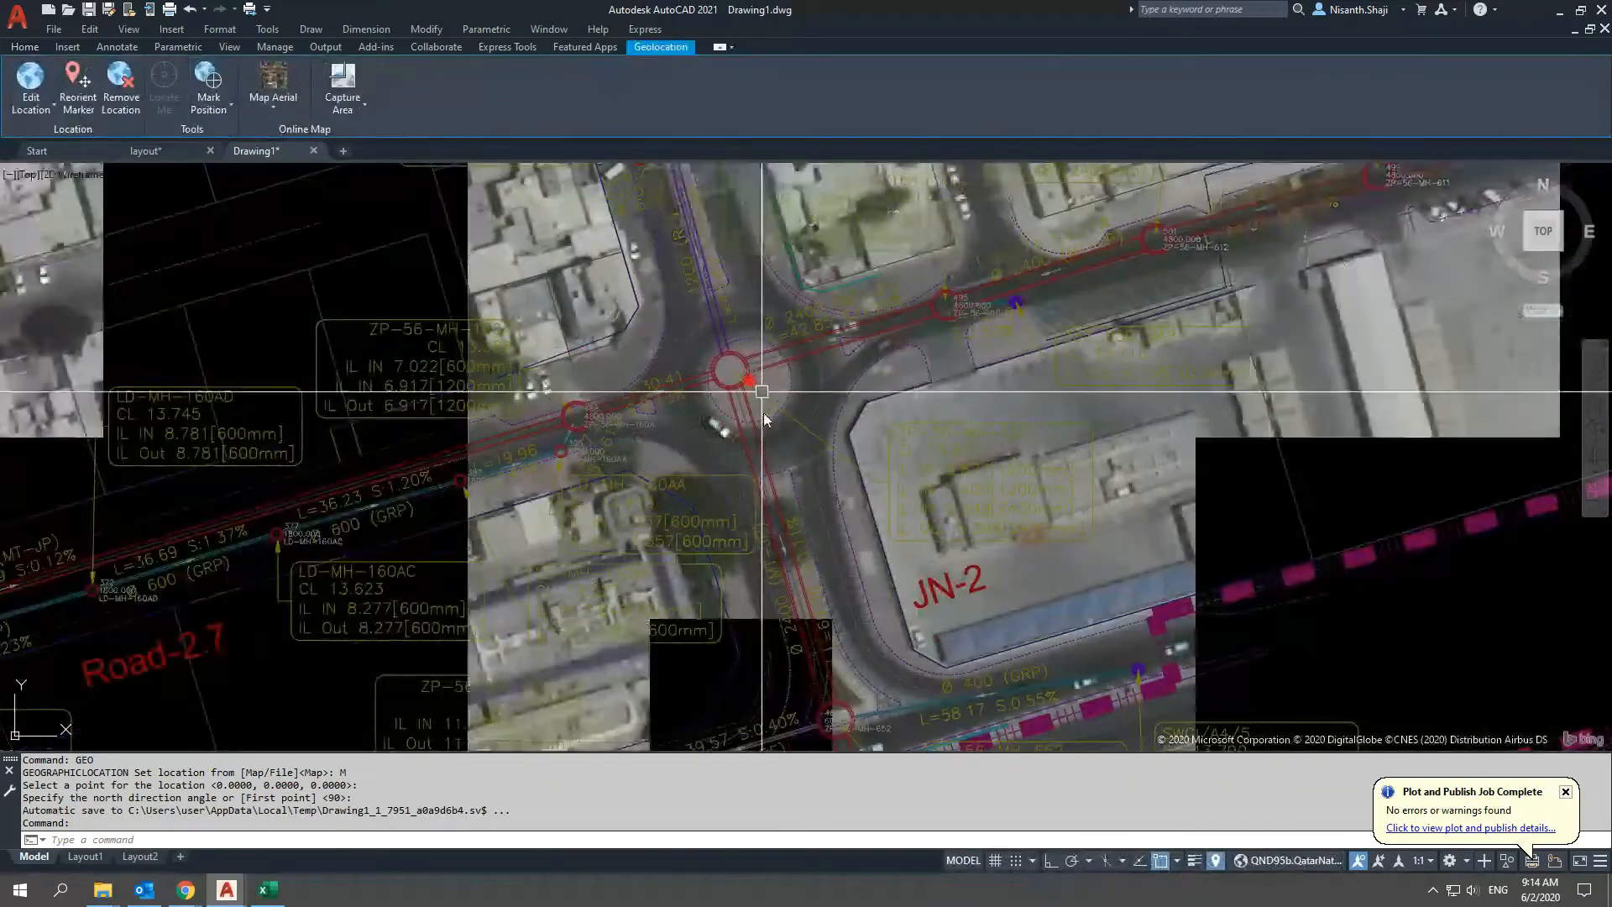
pyautogui.scroll(-5, 762, 418)
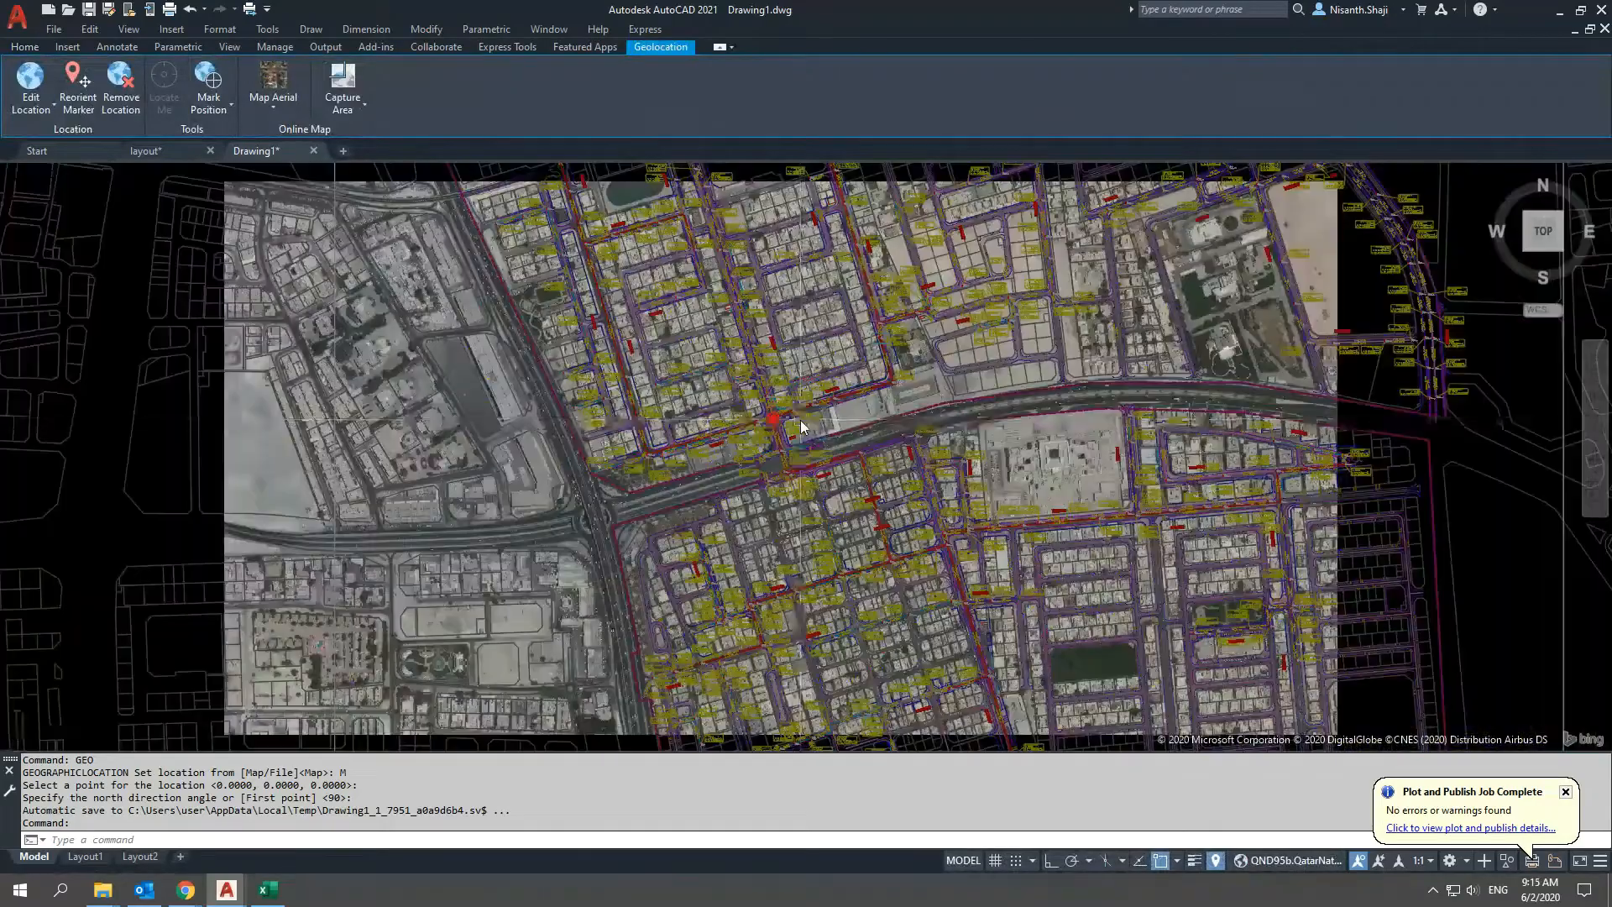
pyautogui.scroll(-3, 804, 418)
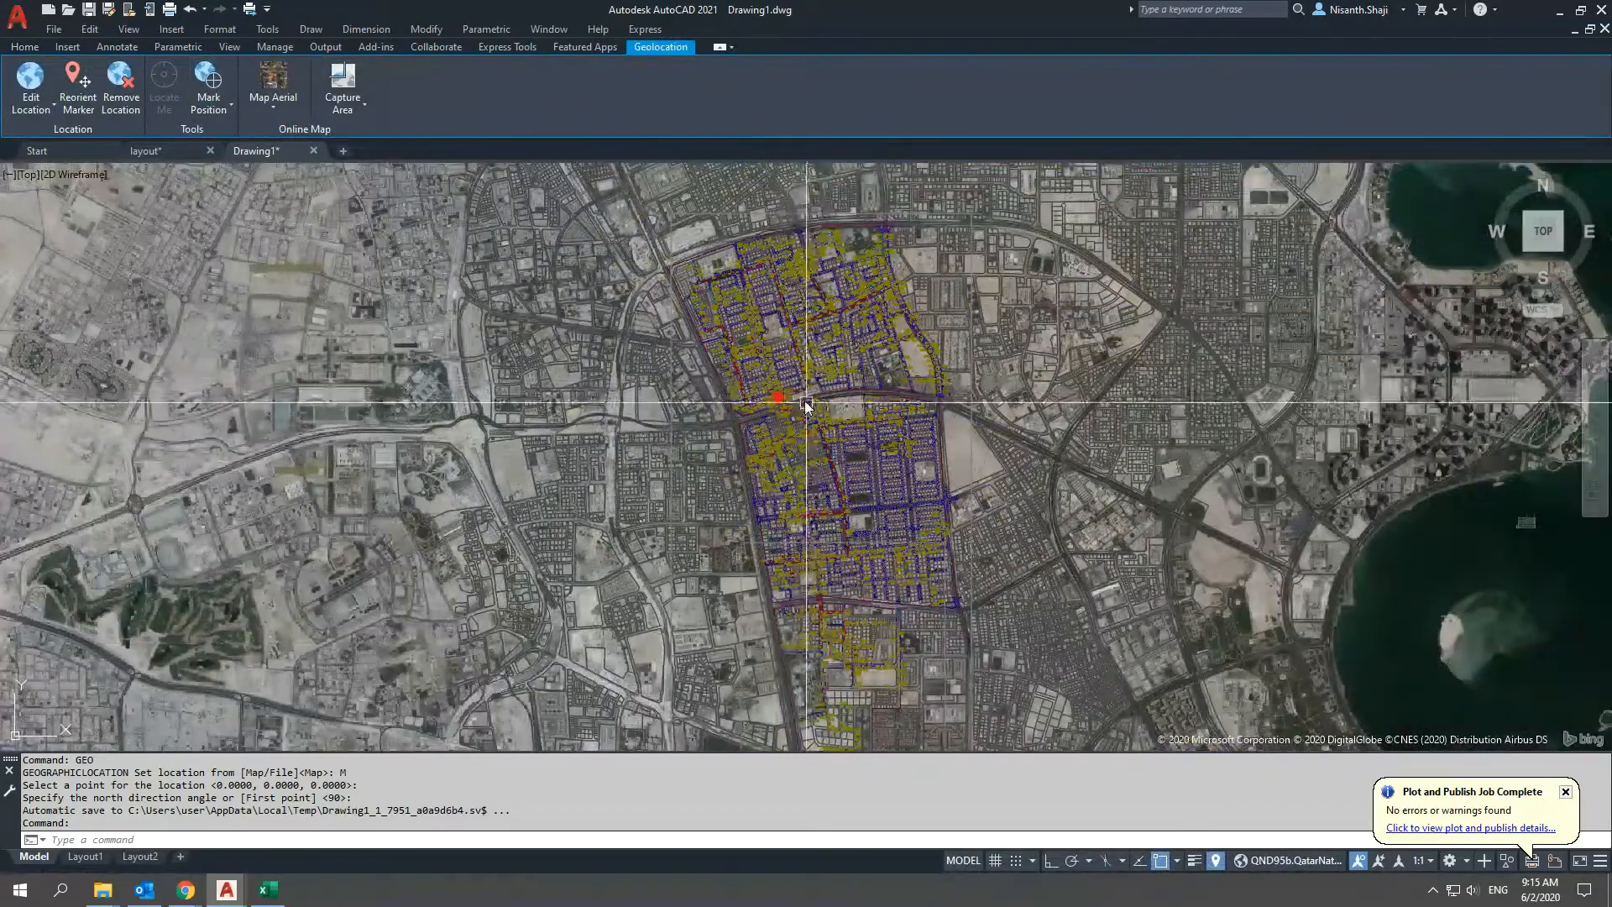
pyautogui.scroll(8, 828, 565)
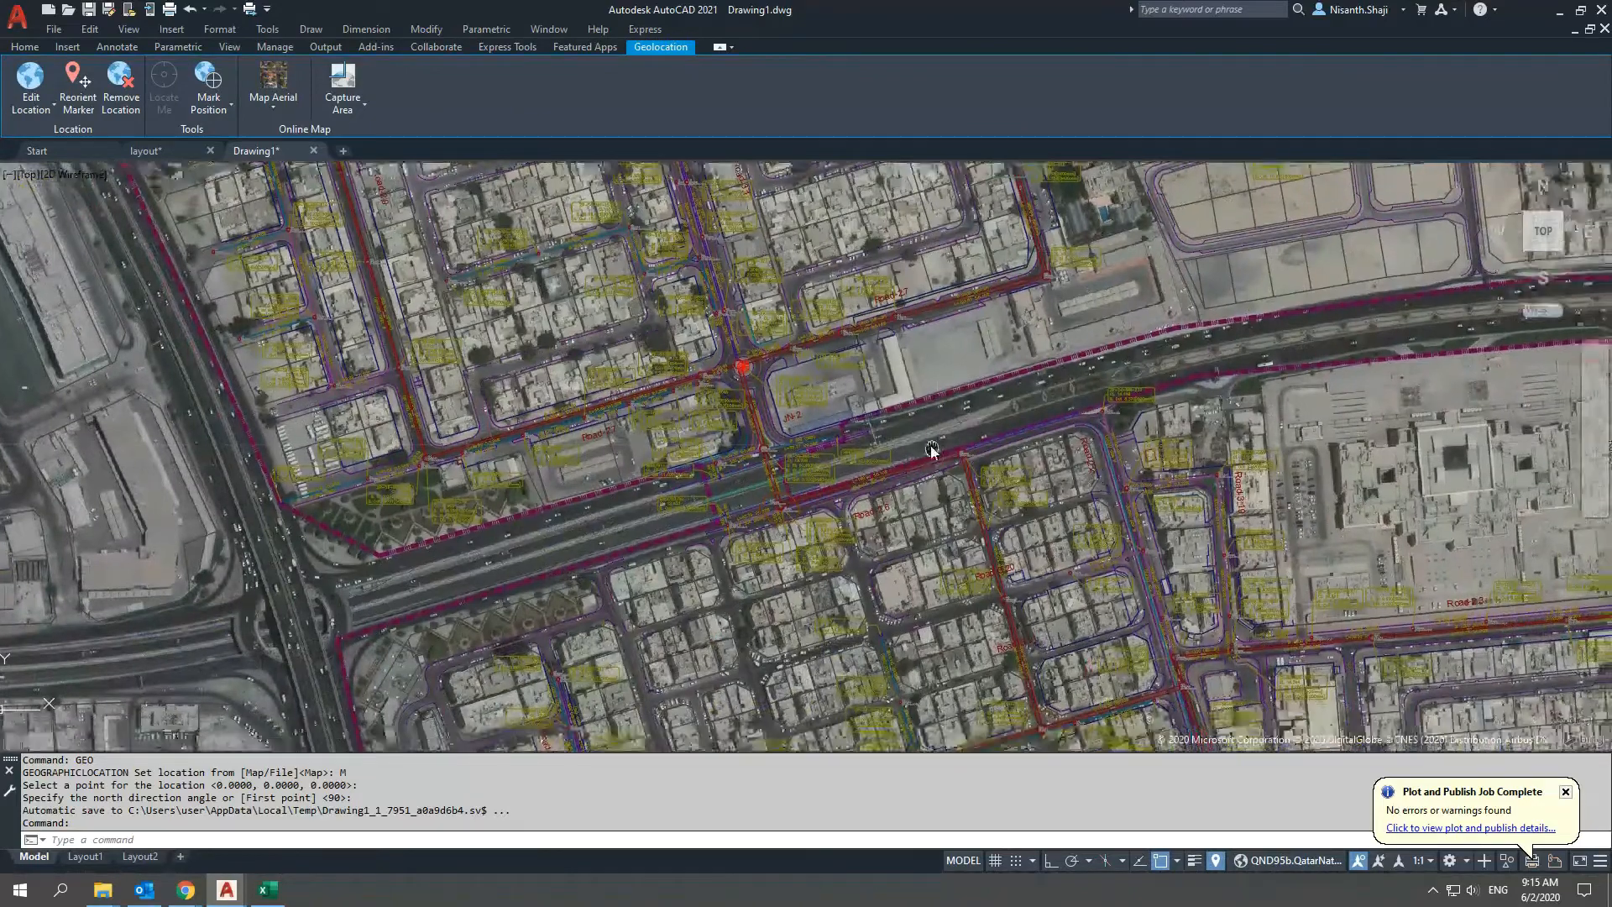
pyautogui.moveTo(931, 447); pyautogui.dragTo(925, 435, button='middle')
pyautogui.press('Escape')
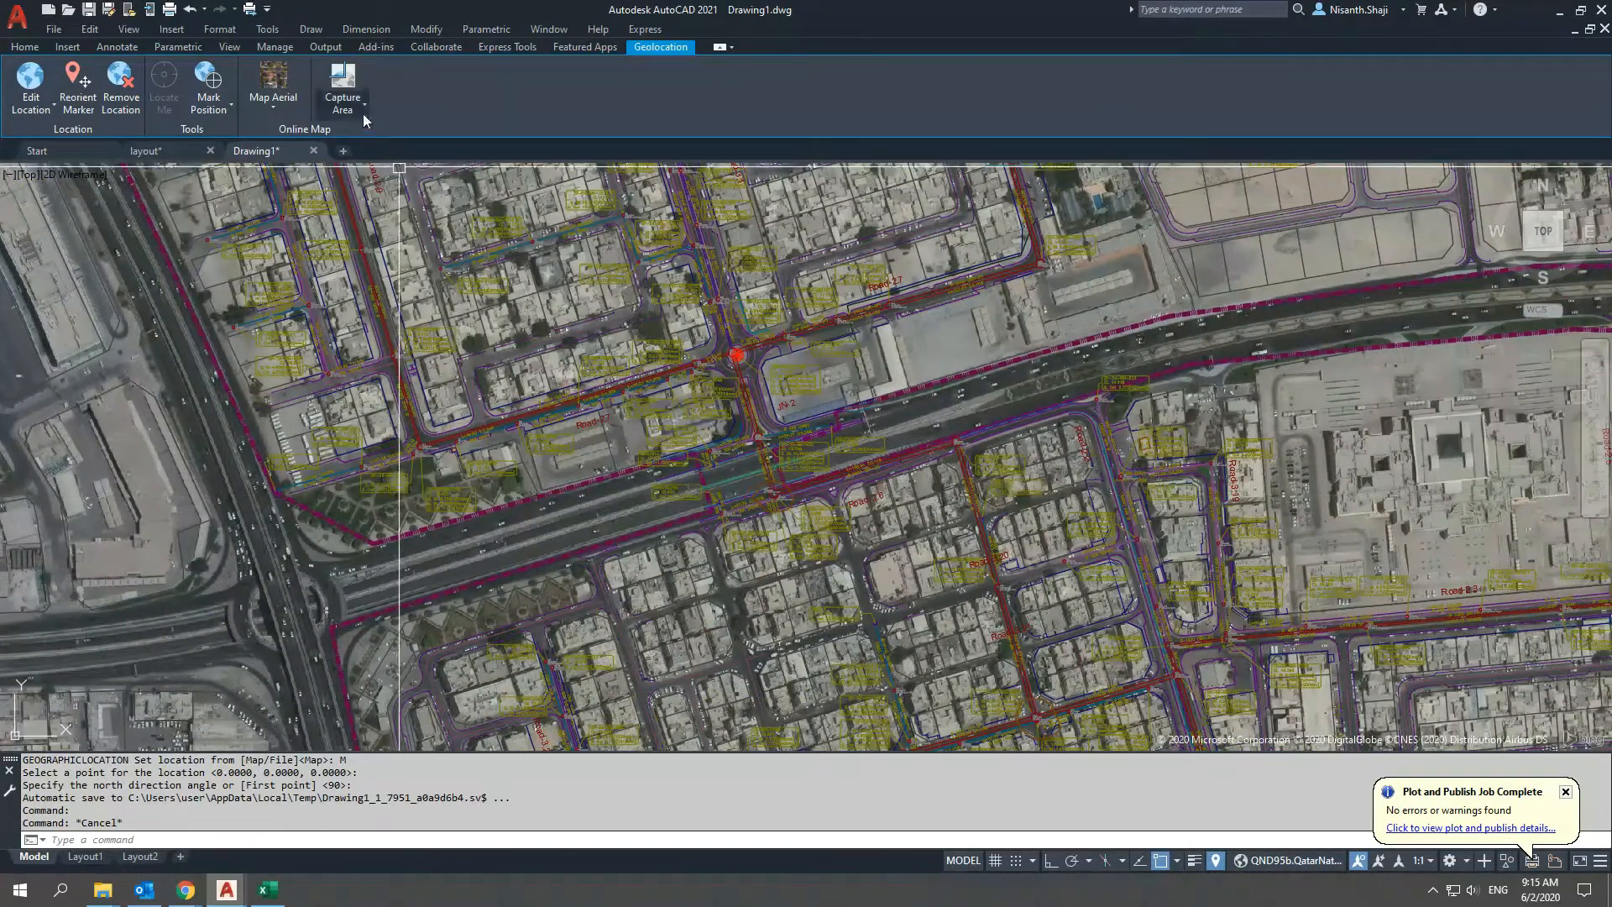
pyautogui.click(271, 110)
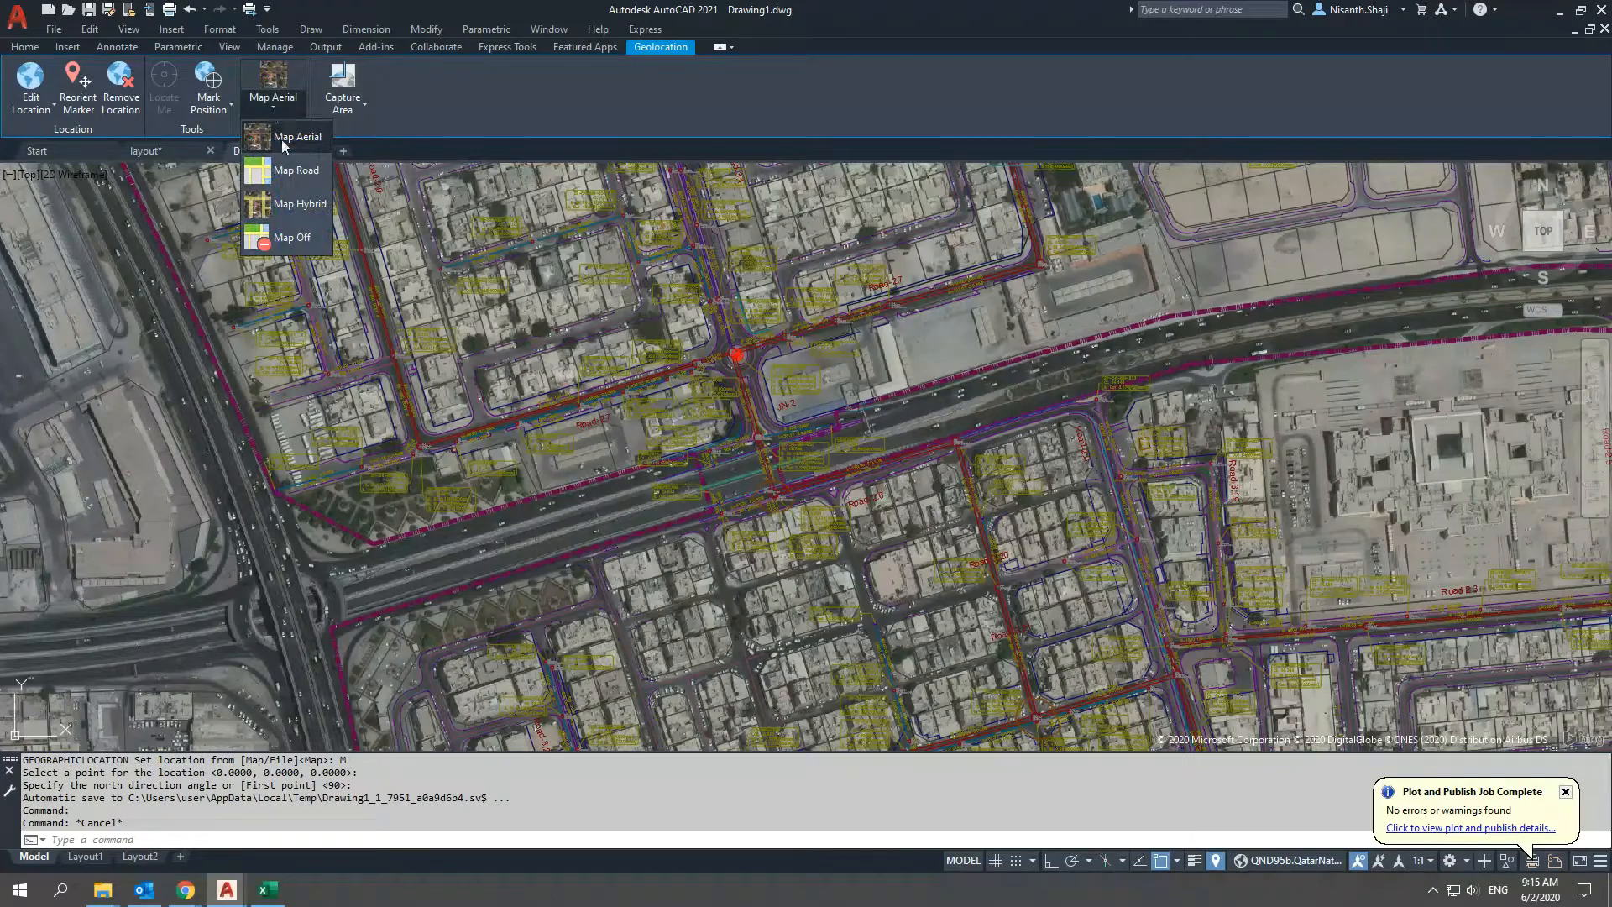
pyautogui.click(294, 204)
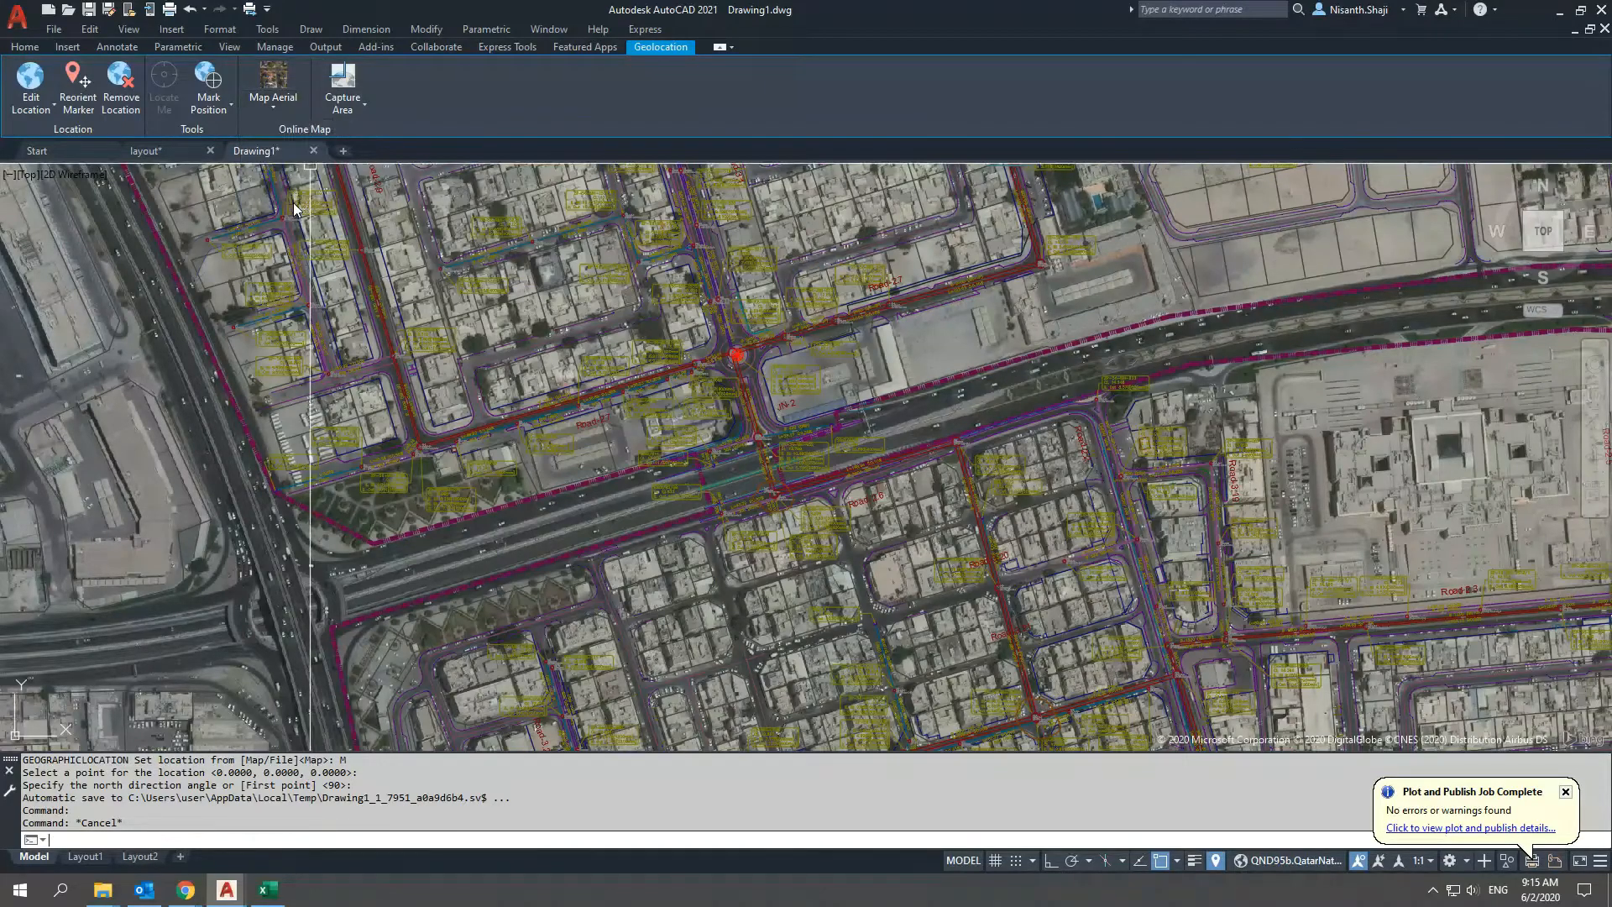
# Examine how the hybrid map imagery lines up with the road and pipe network around Khalifa Street and 22-FEB Street
pyautogui.scroll(-3, 664, 436)
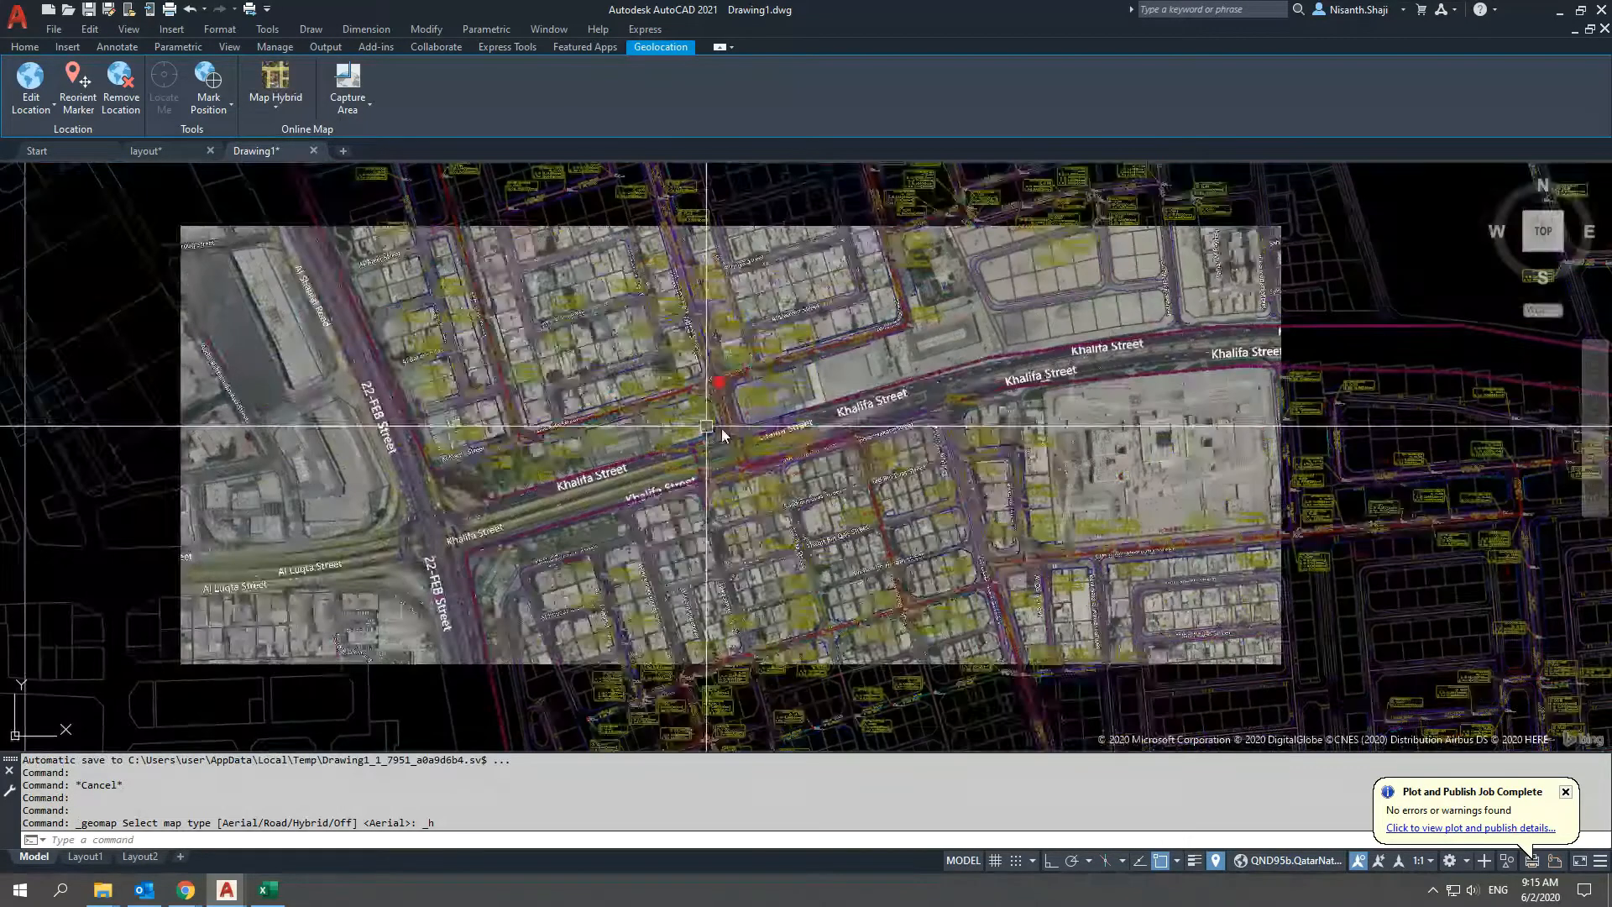
pyautogui.scroll(3, 756, 479)
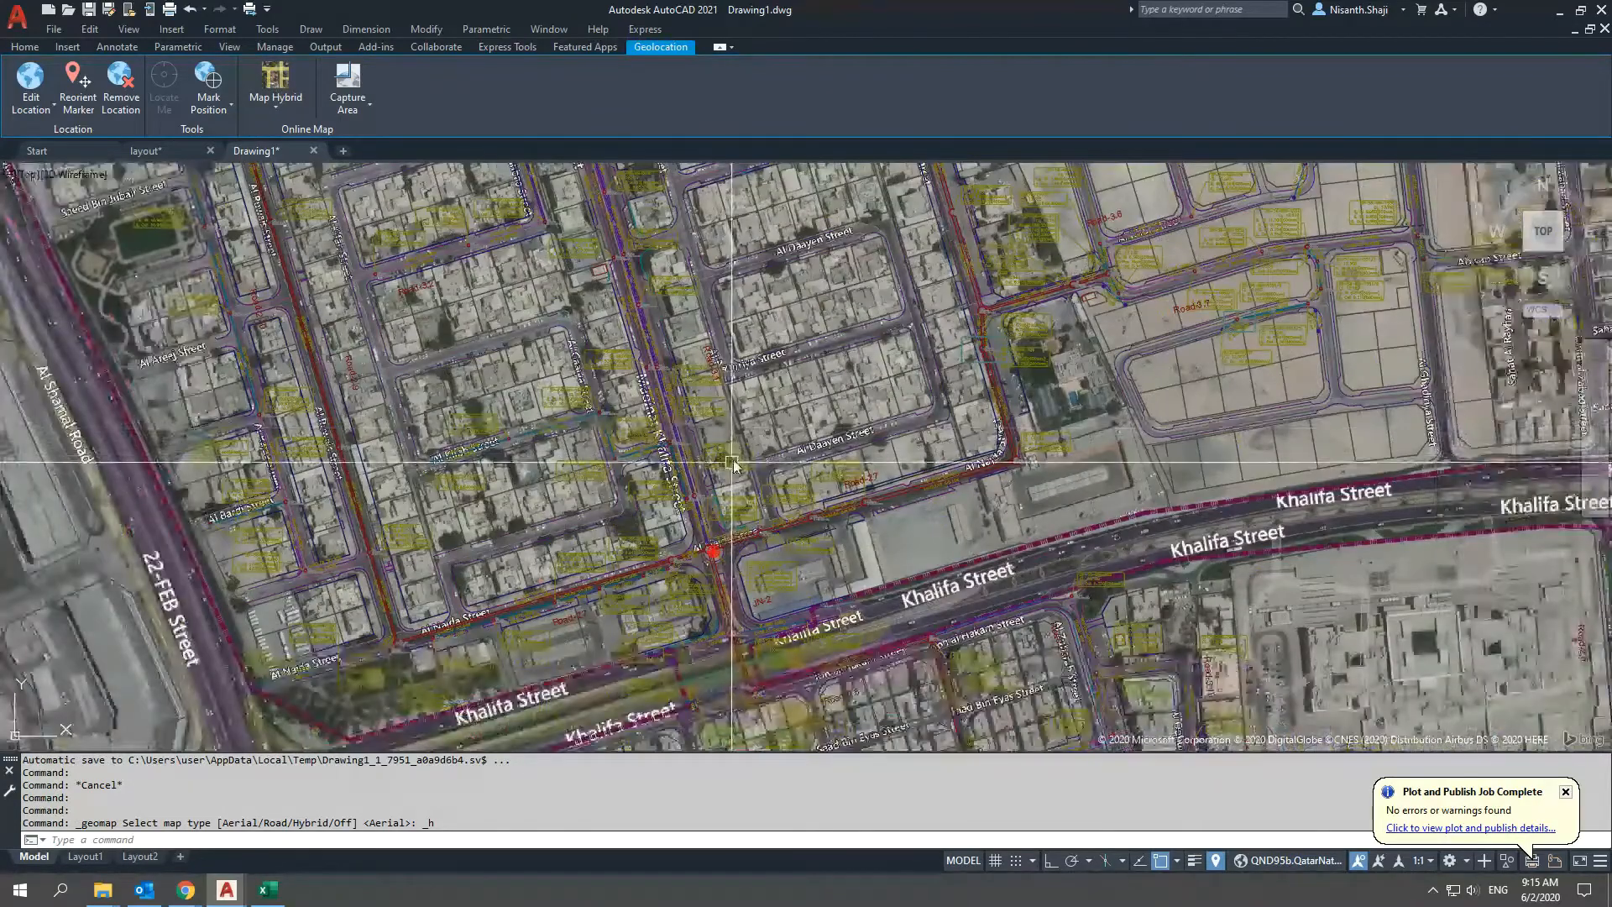
pyautogui.moveTo(731, 462); pyautogui.dragTo(763, 564, button='middle')
pyautogui.scroll(-2, 740, 420)
pyautogui.moveTo(739, 429); pyautogui.dragTo(748, 392, button='middle')
pyautogui.press('Escape')
pyautogui.press('Escape')
pyautogui.press('Escape')
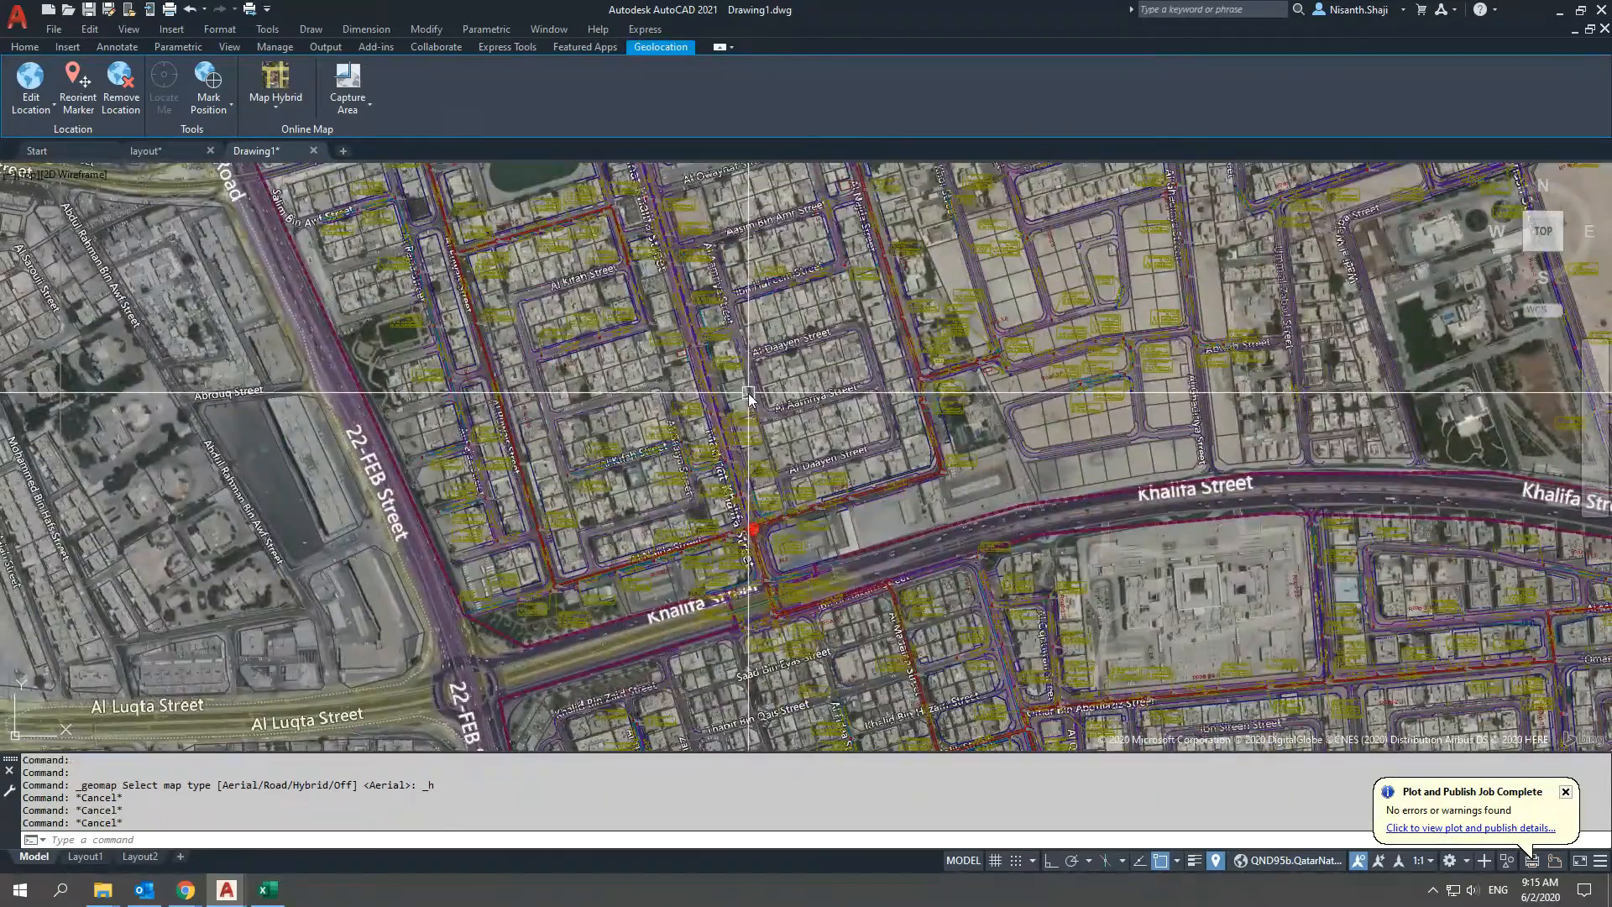
# Preview a single-sheet plot of a window around the blocks along Khalifa Street, based on the previous plot settings, and close the preview
pyautogui.hotkey('ctrl', 'p')
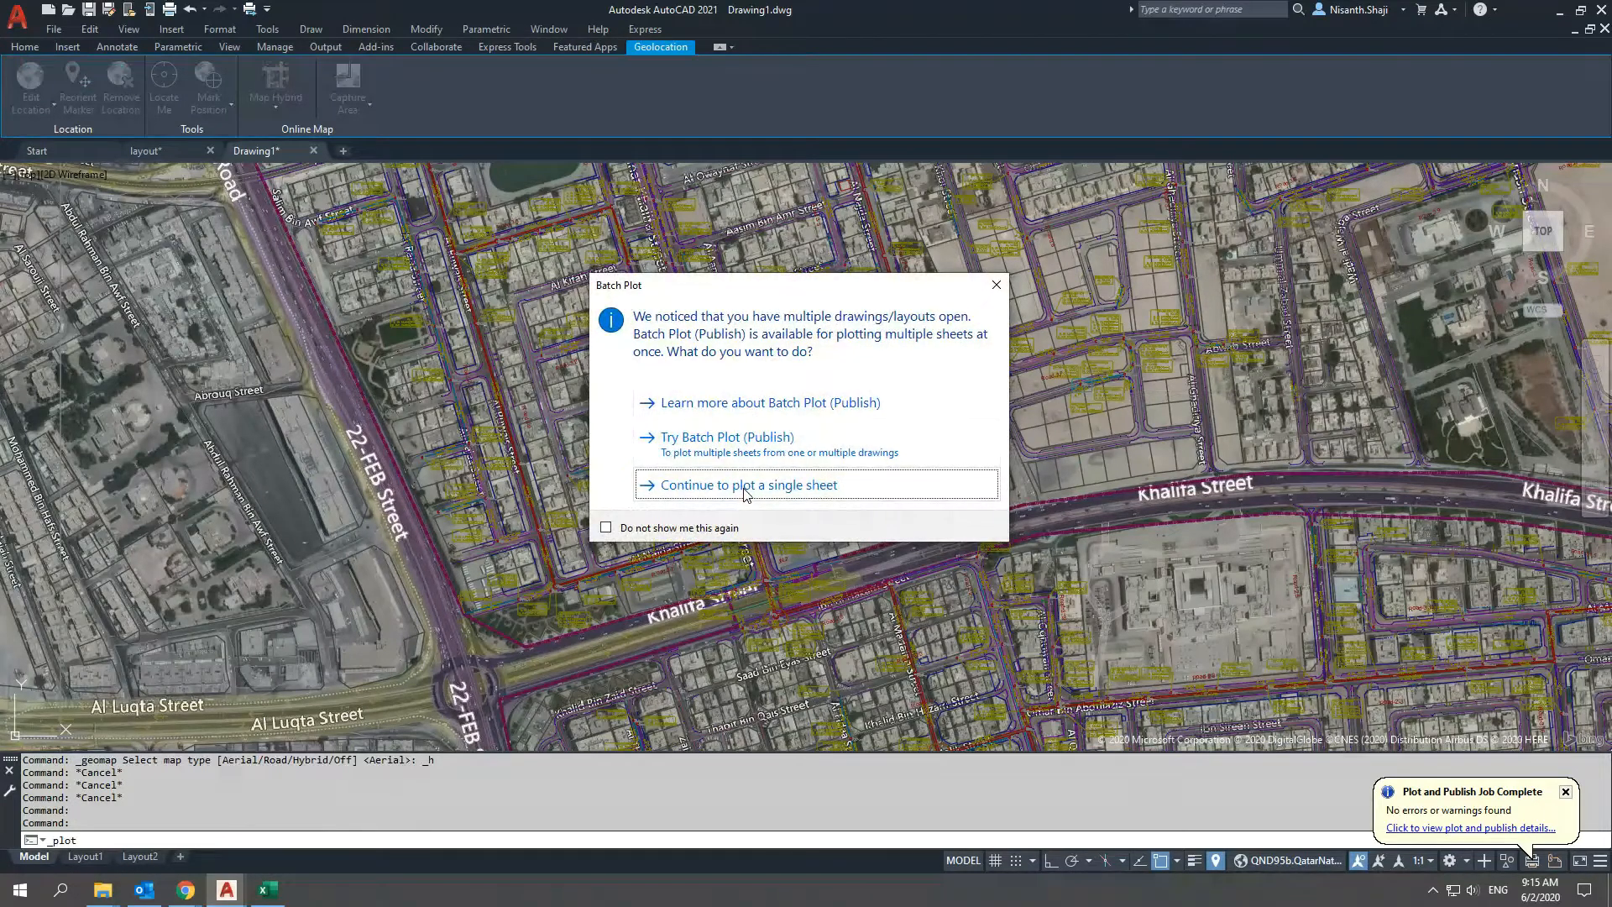
pyautogui.click(743, 488)
pyautogui.click(612, 266)
pyautogui.click(623, 294)
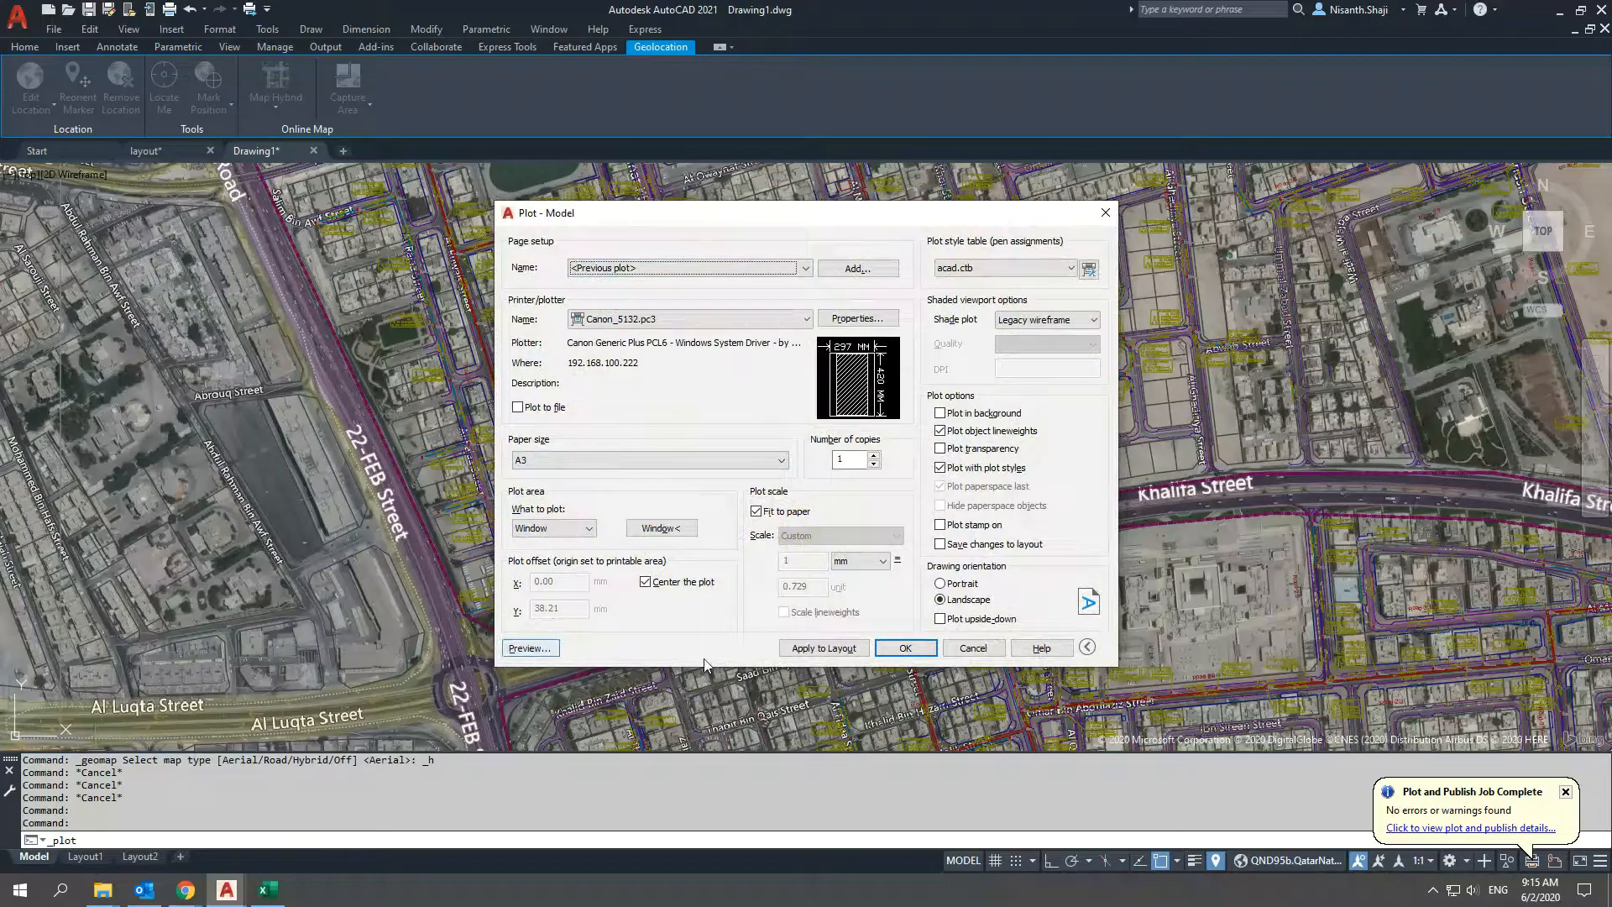
pyautogui.click(662, 528)
pyautogui.click(576, 288)
pyautogui.click(1073, 577)
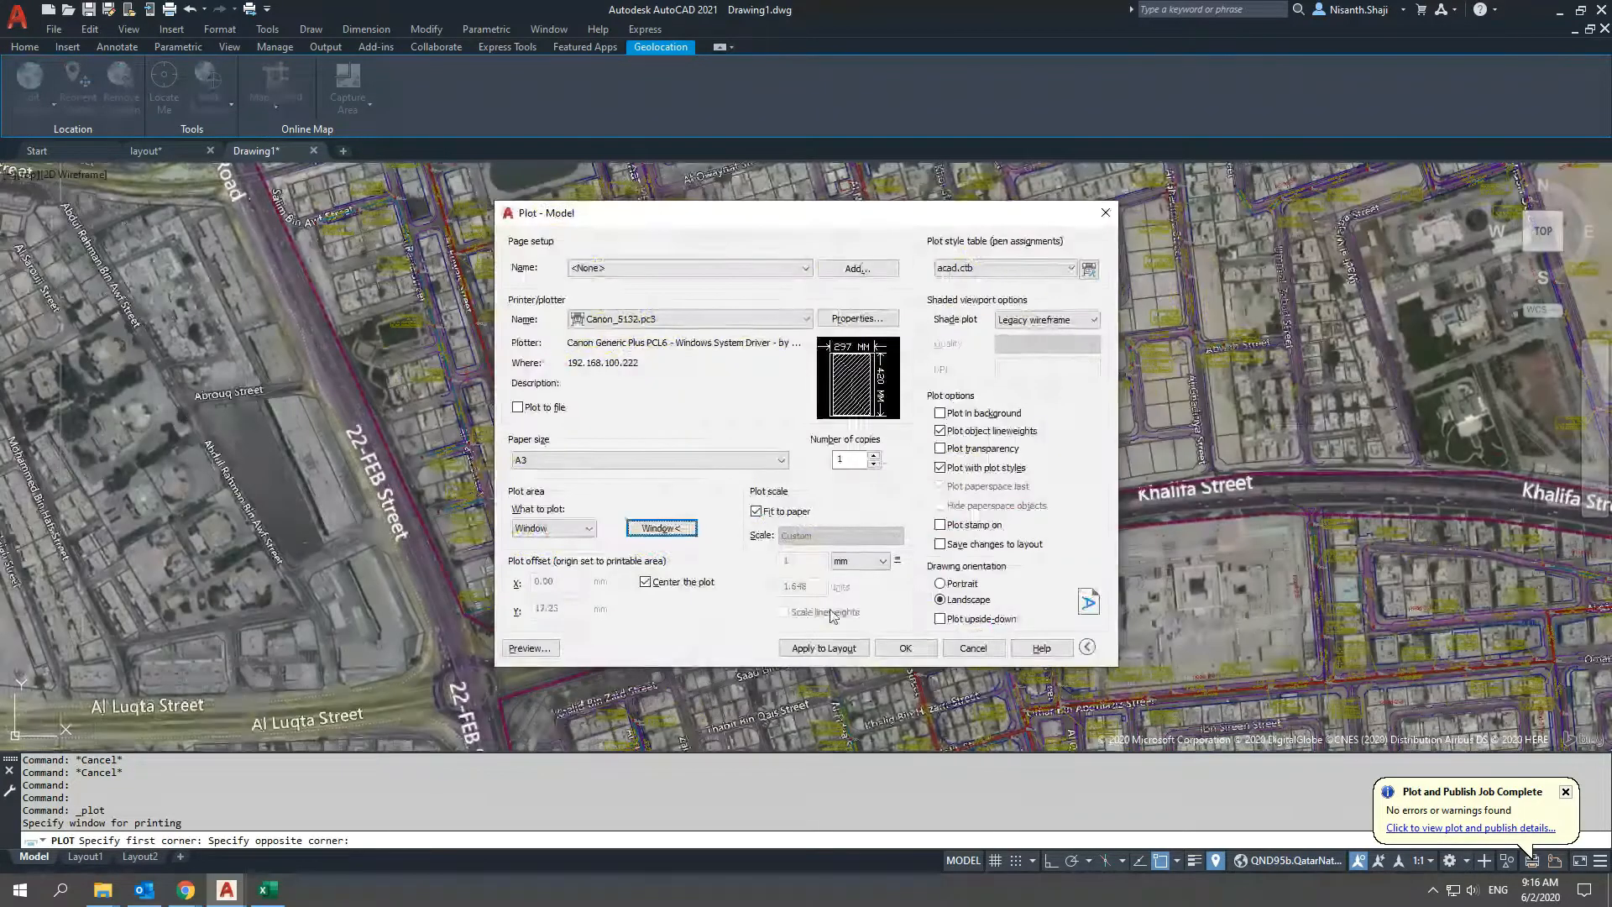
pyautogui.click(529, 648)
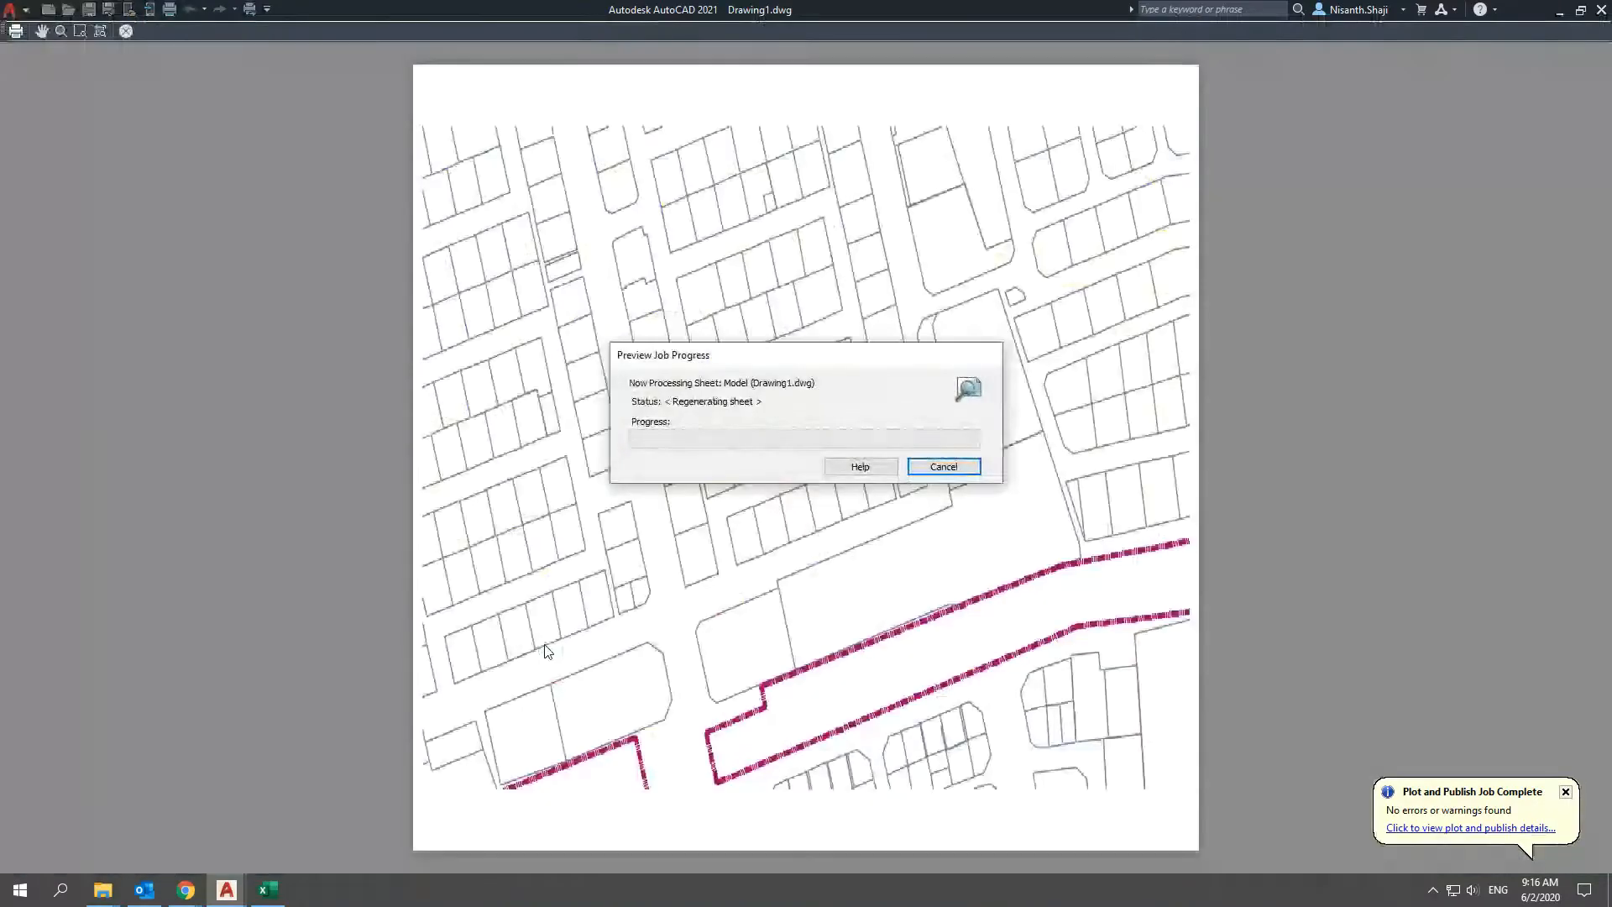
pyautogui.press('Escape')
pyautogui.press('Escape')
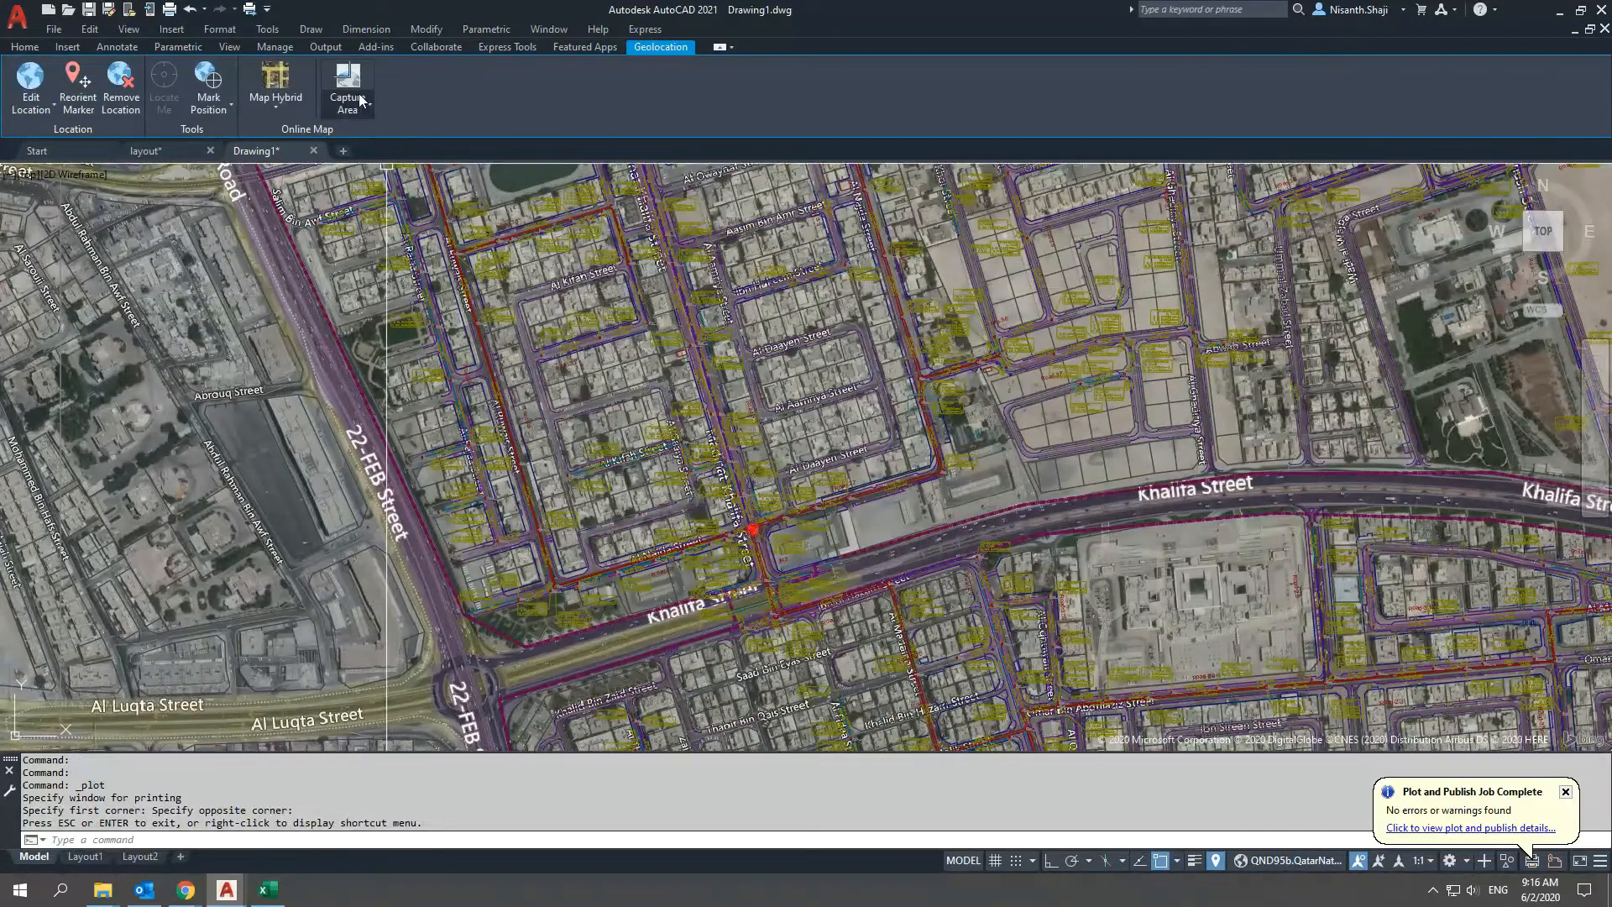
# Capture a rectangular area of the online map around the Khalifa Street network as a map image object
pyautogui.click(363, 106)
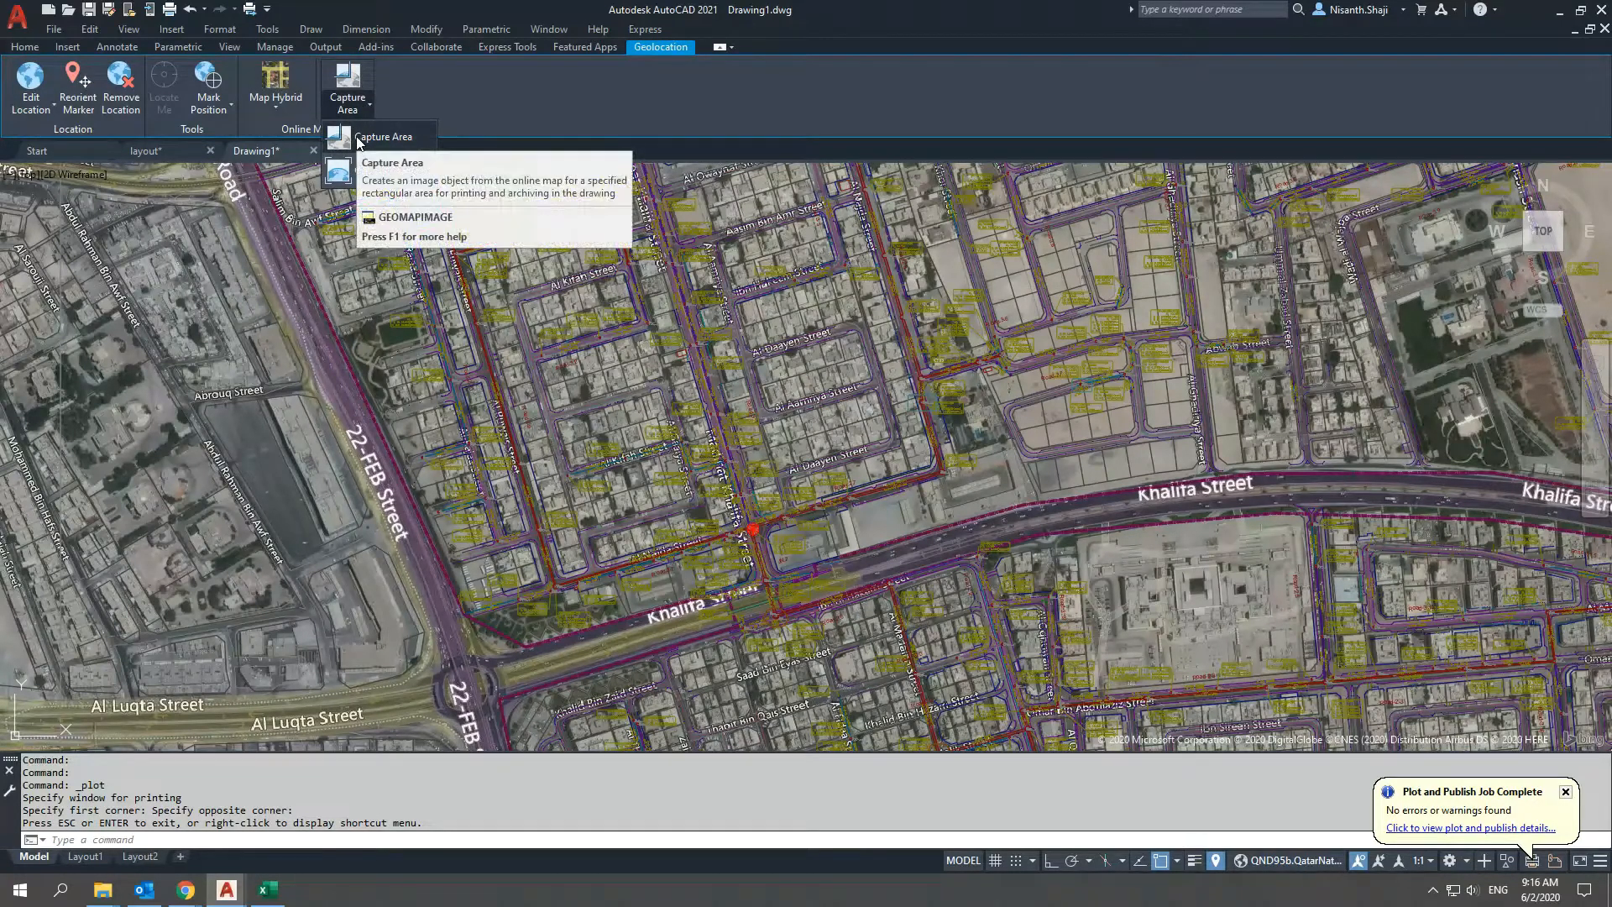
pyautogui.click(357, 139)
pyautogui.click(404, 274)
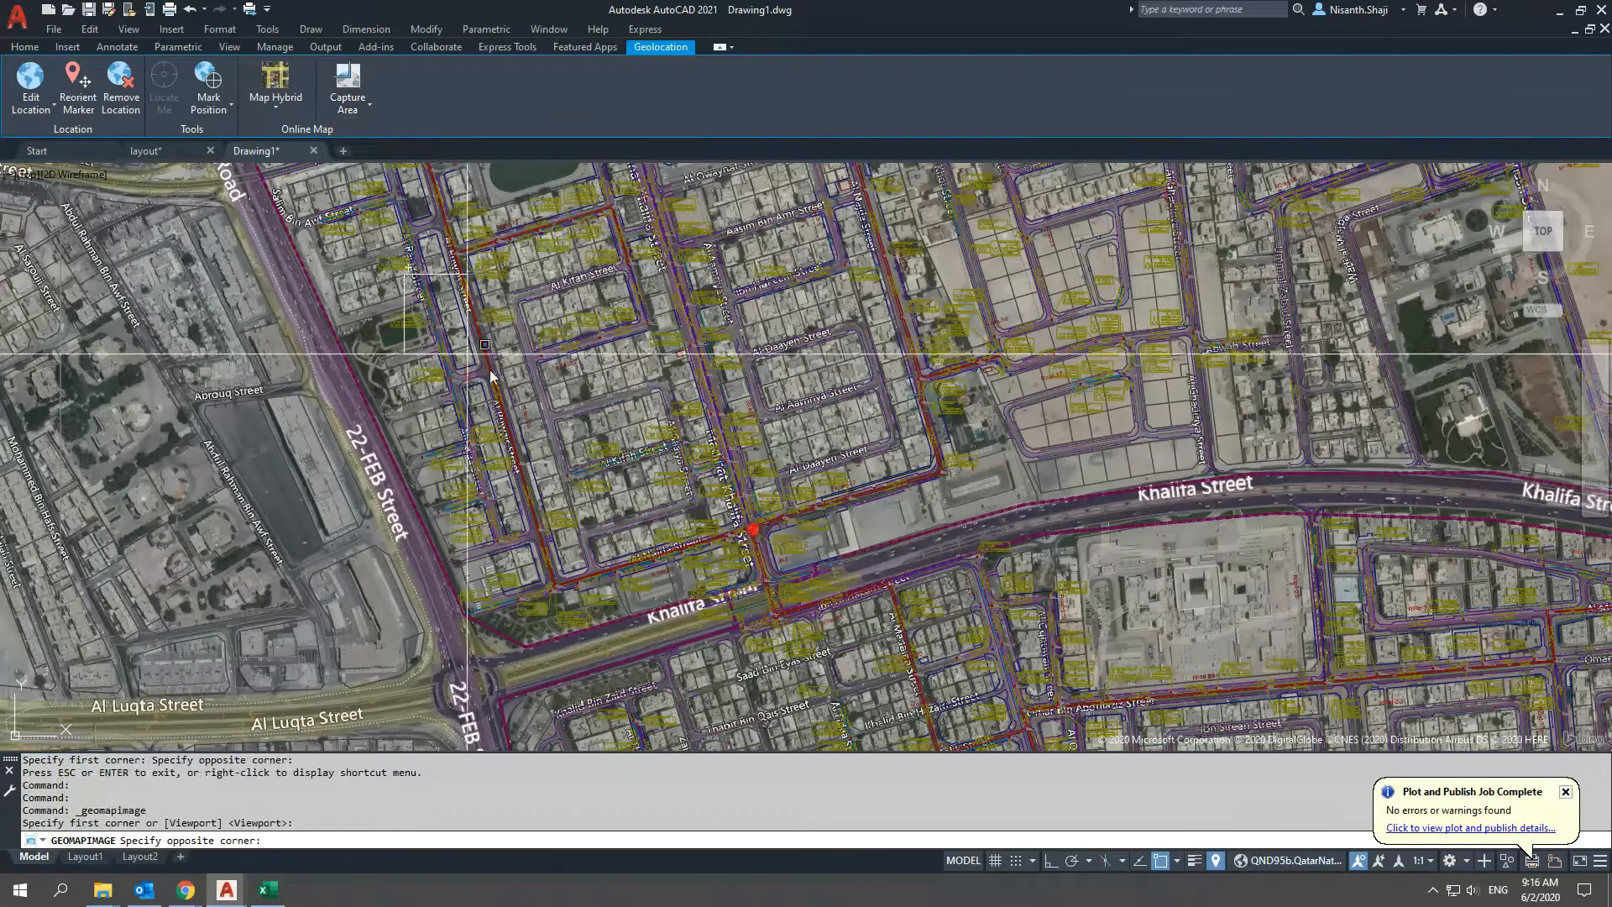
pyautogui.click(1249, 724)
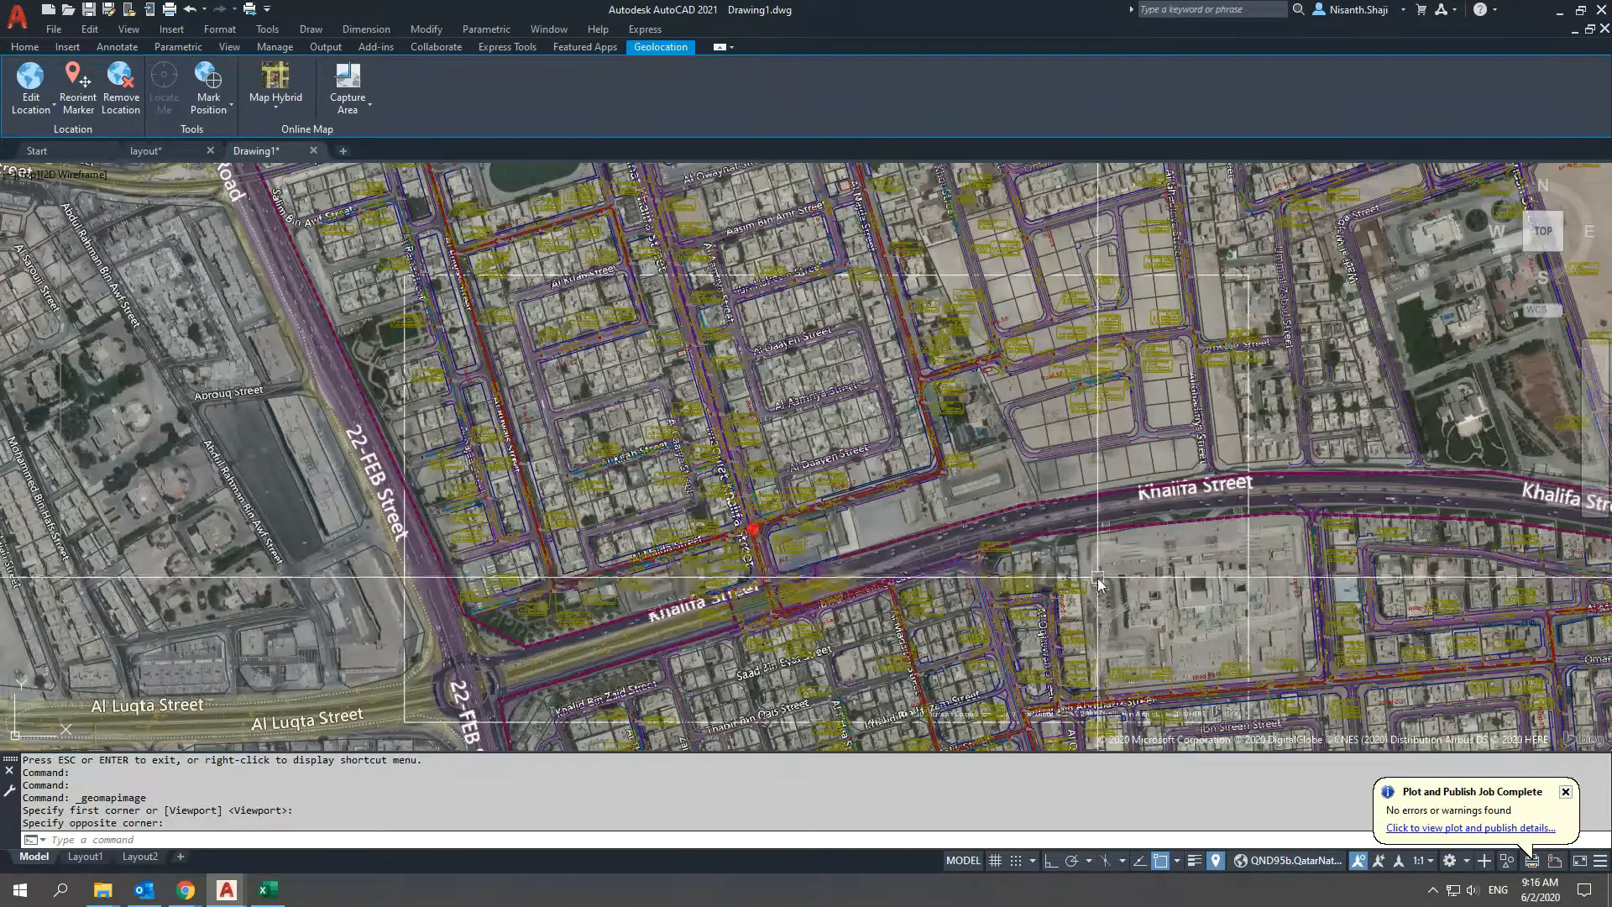
pyautogui.press('Escape')
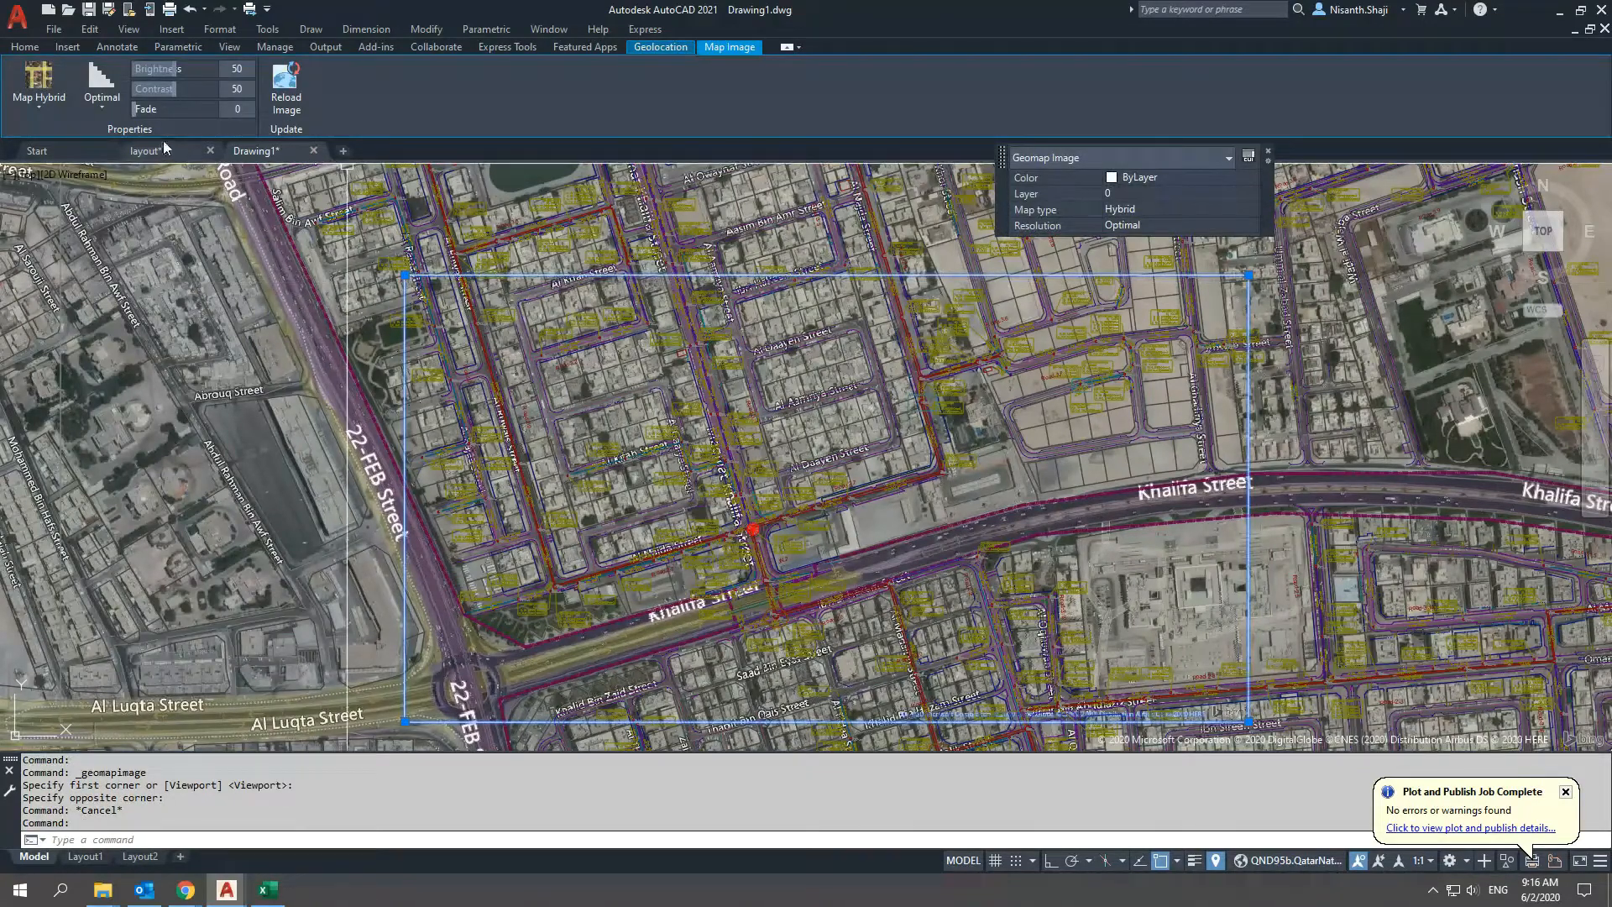
# Set the captured map image's resolution to Very Fine and deselect the image
pyautogui.click(168, 115)
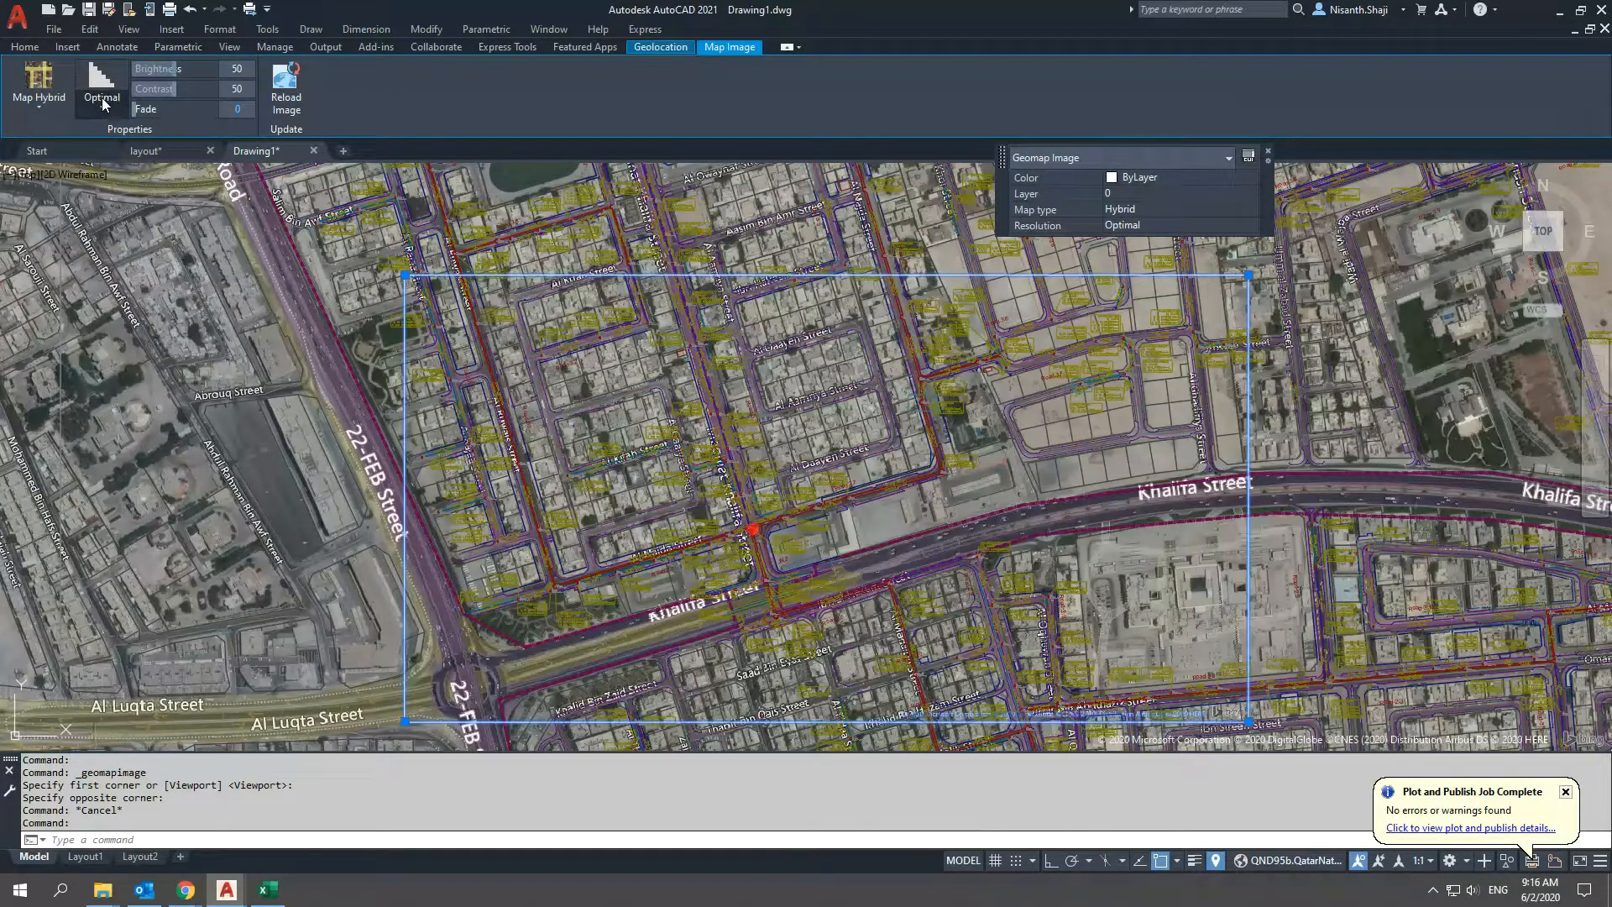
pyautogui.click(101, 99)
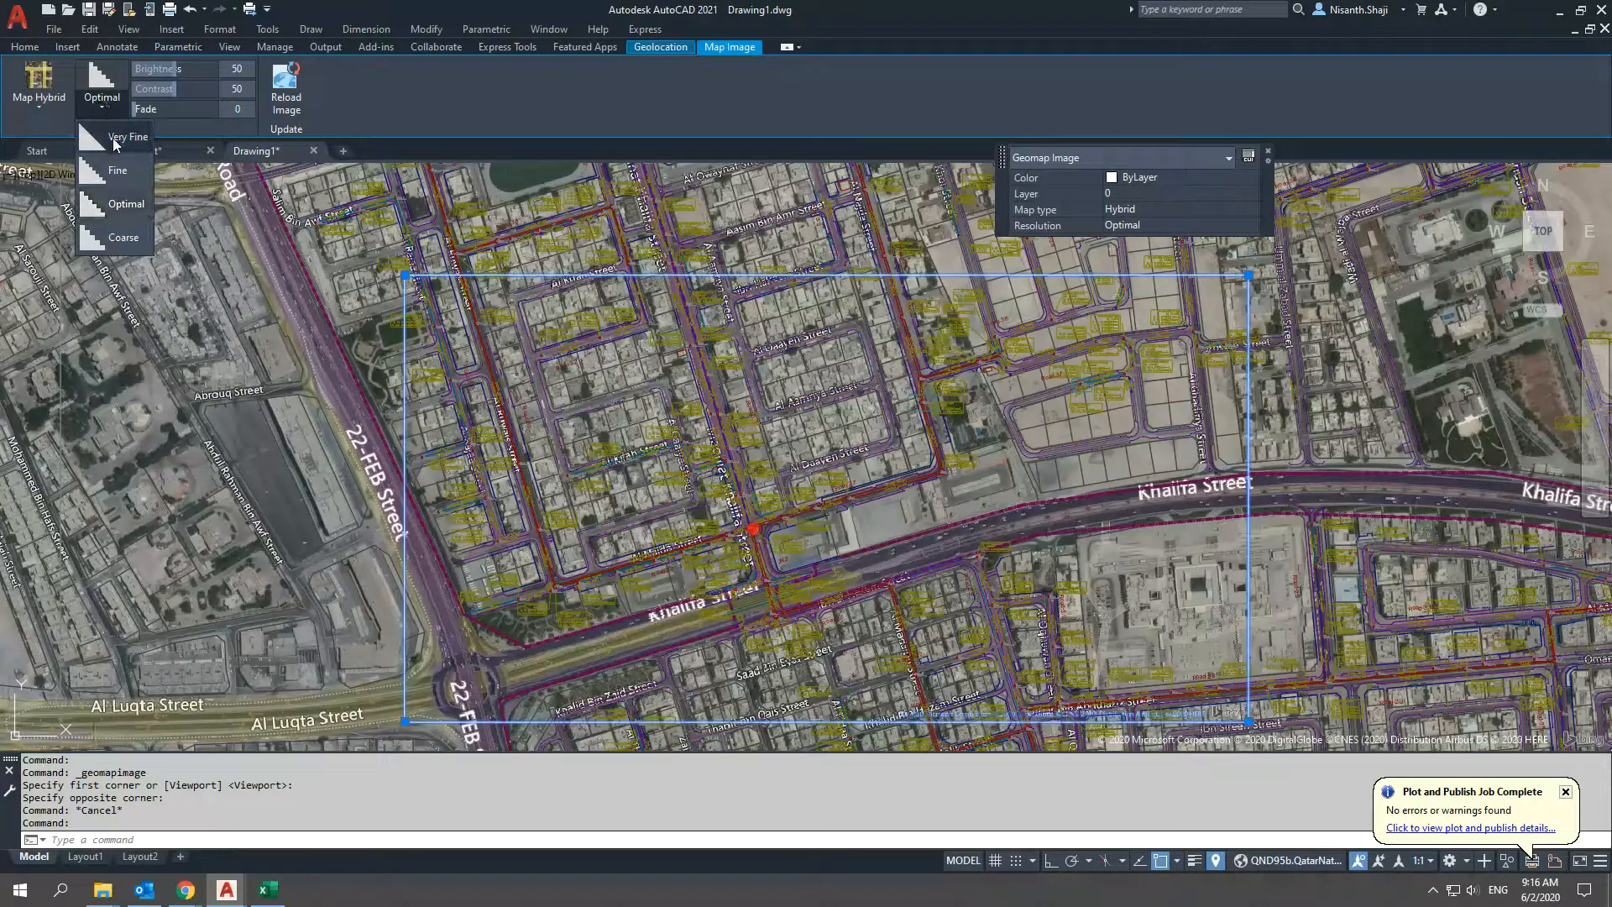
pyautogui.click(115, 143)
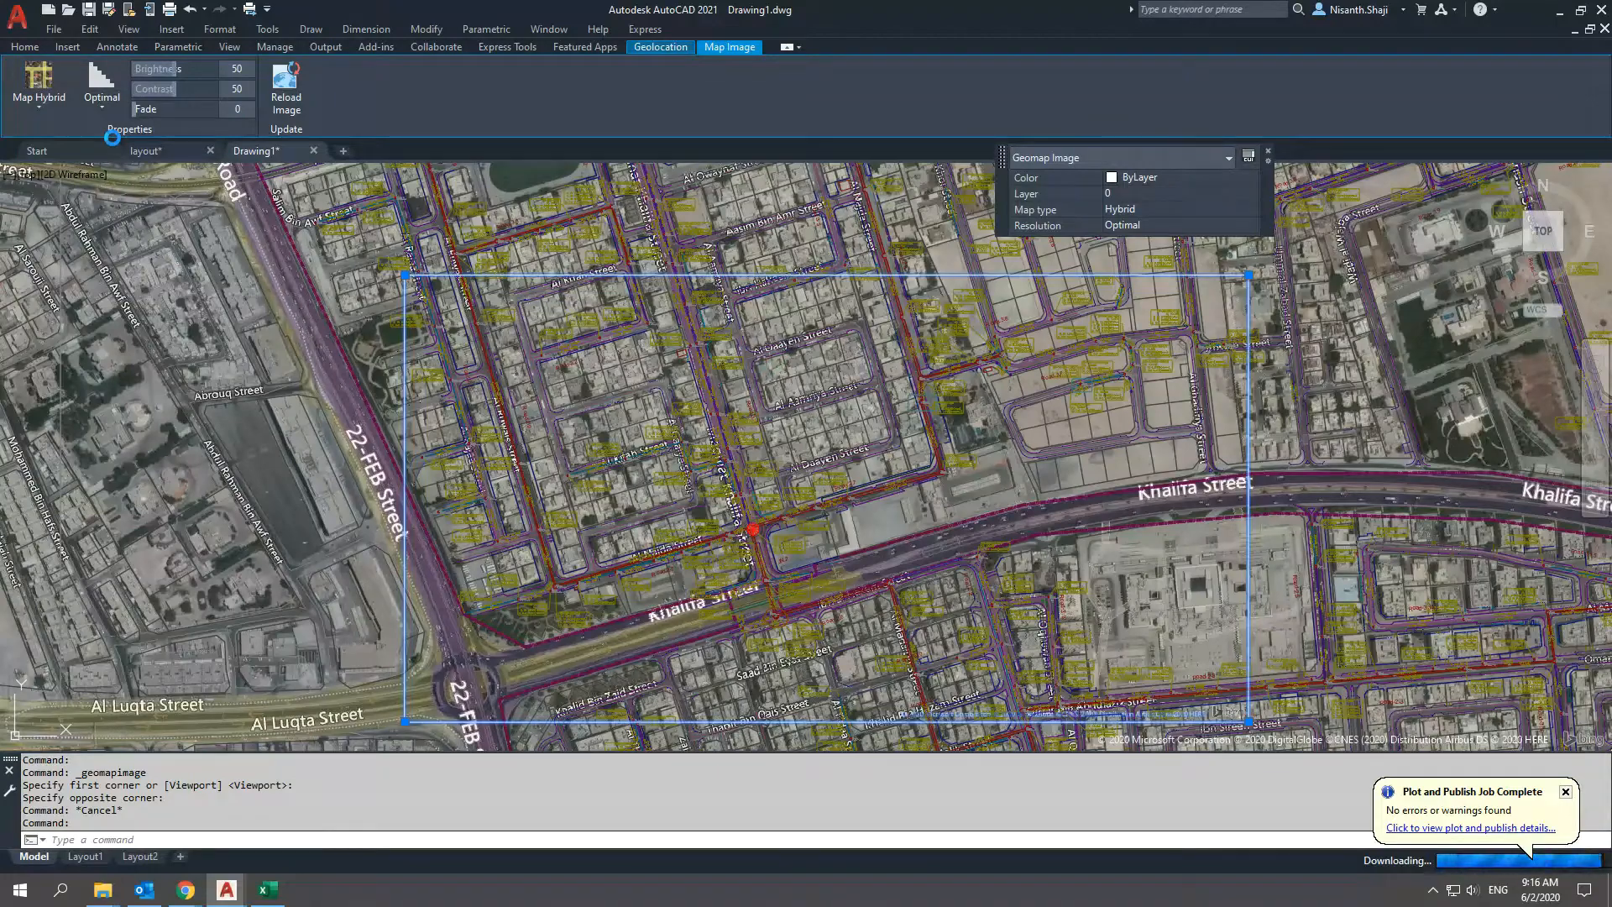
pyautogui.scroll(-2, 393, 302)
pyautogui.press('Escape')
pyautogui.press('Escape')
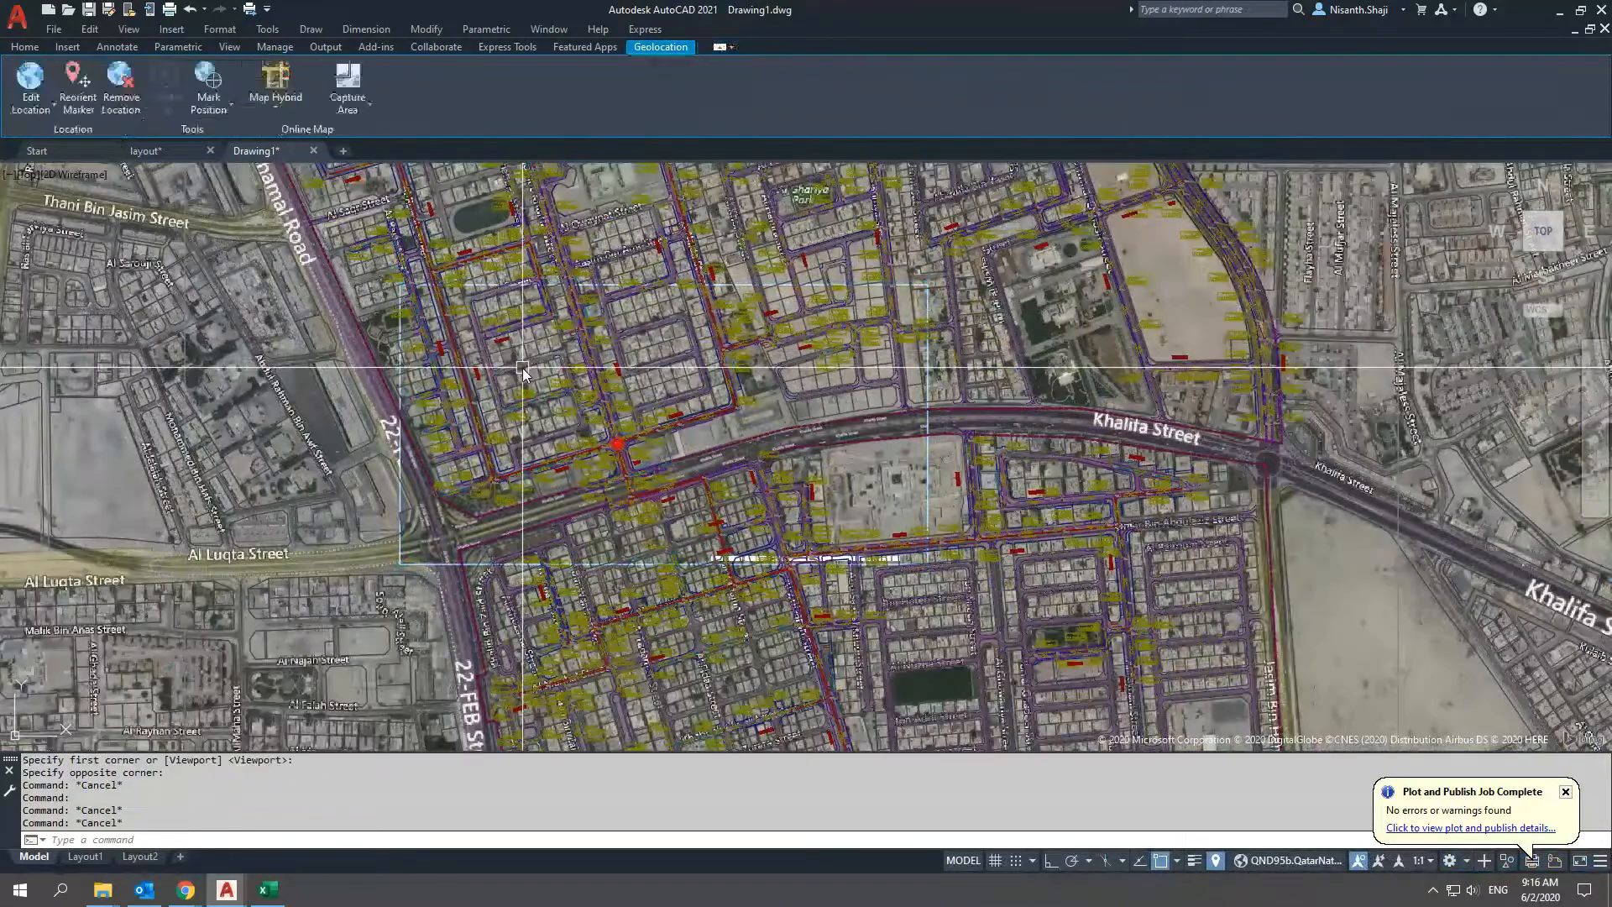
# Set up a single-sheet plot from the previous plot settings, with its plot window around the captured map image
pyautogui.hotkey('ctrl', 'p')
pyautogui.click(736, 447)
pyautogui.click(591, 271)
pyautogui.click(601, 290)
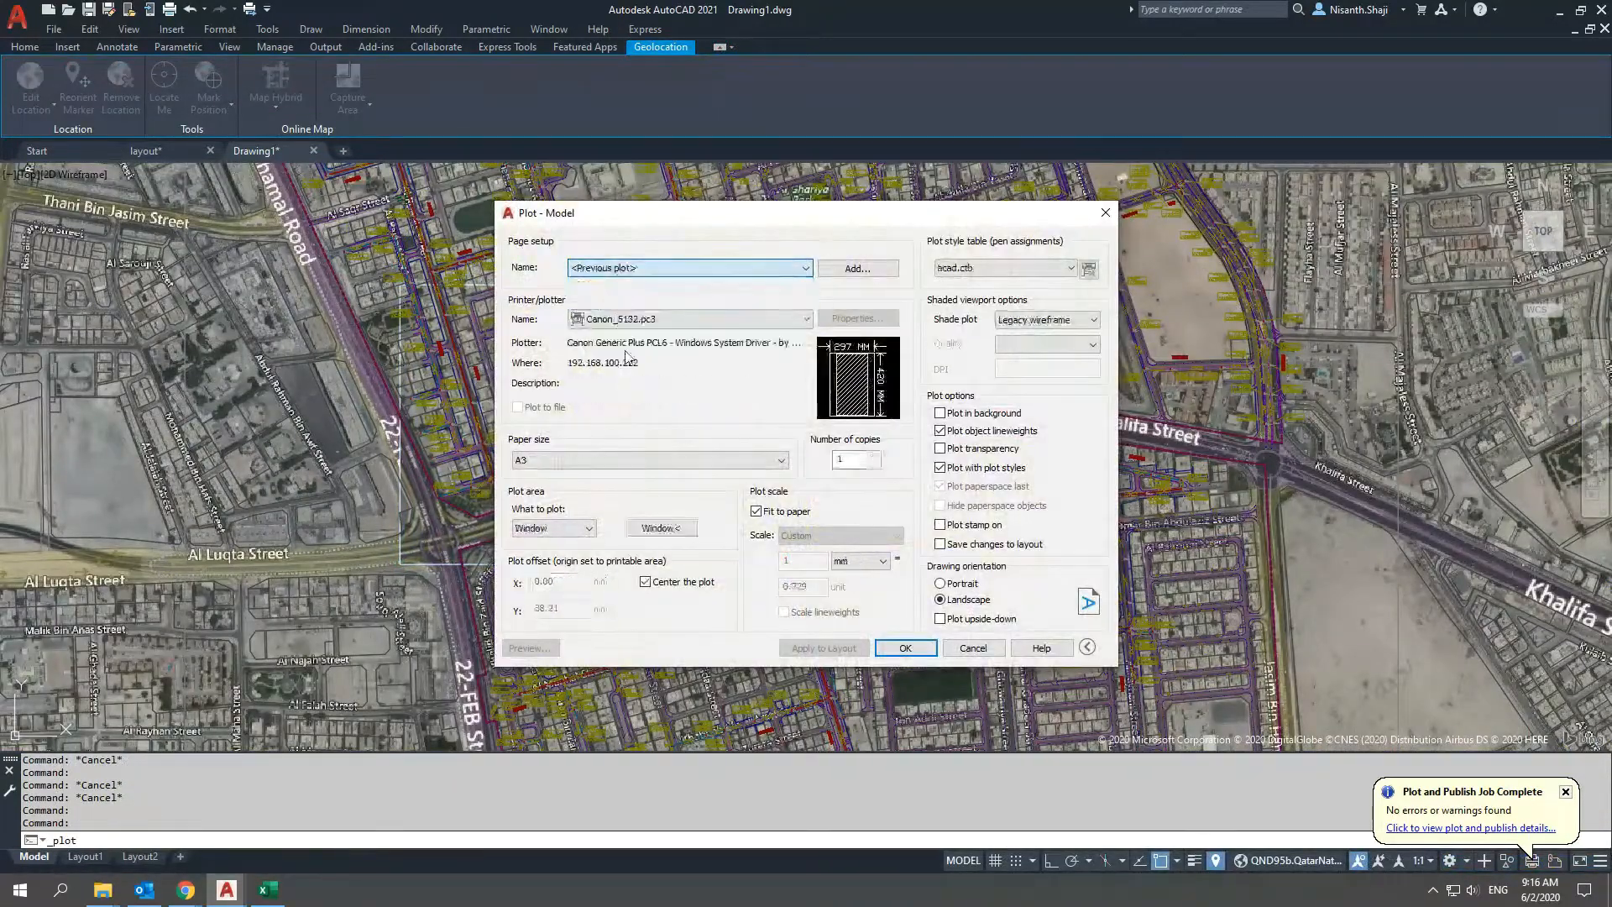
pyautogui.click(641, 529)
pyautogui.click(395, 286)
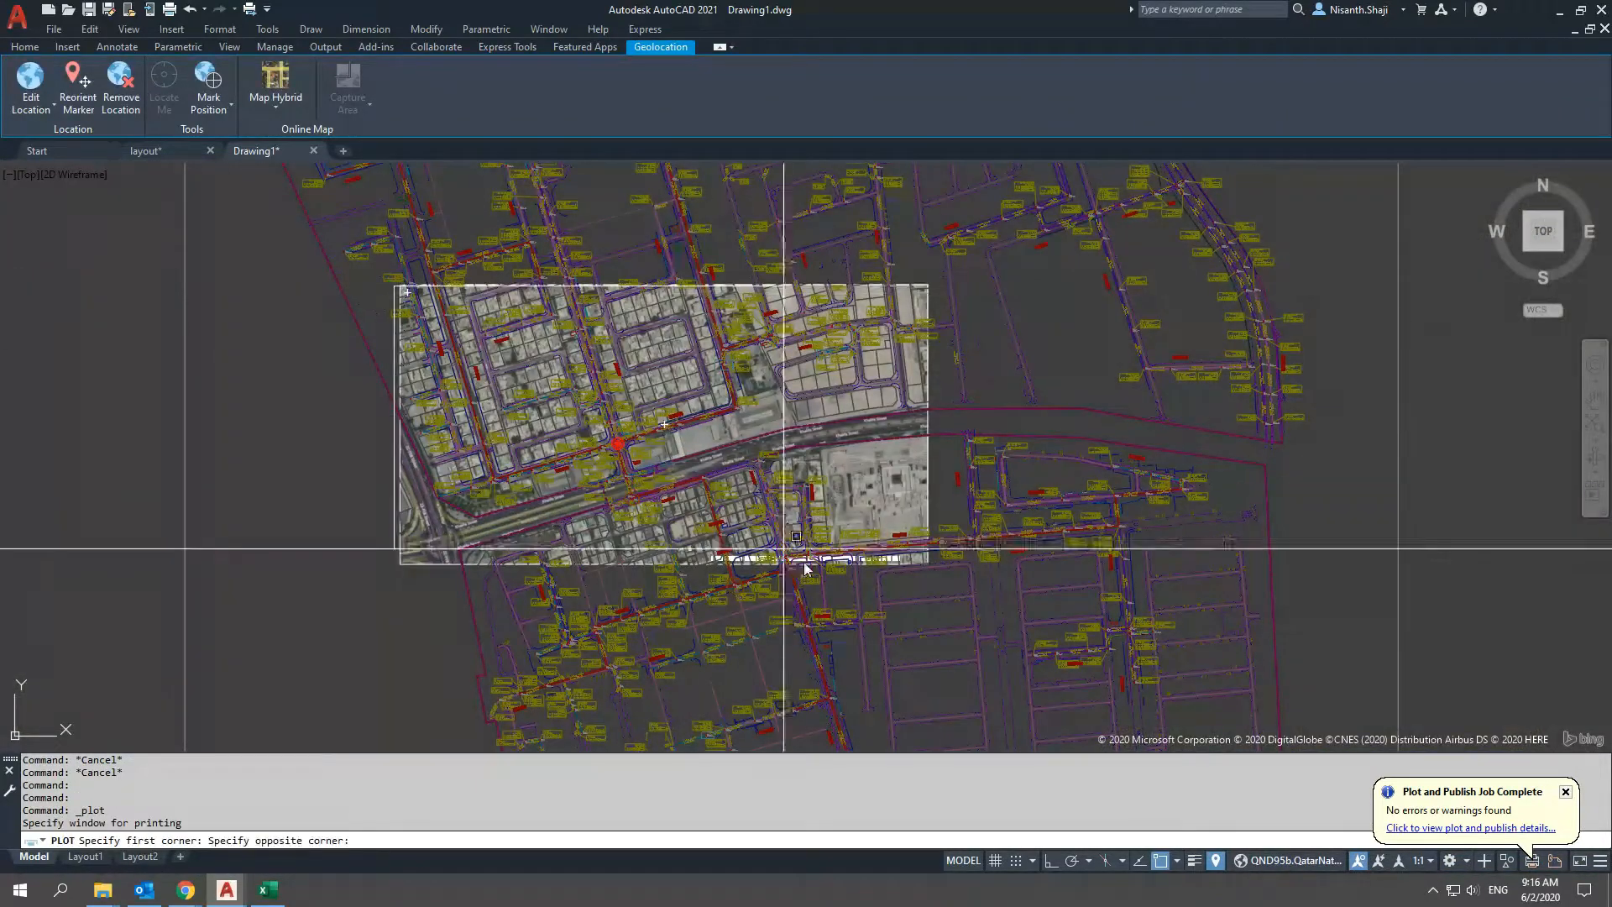
pyautogui.click(925, 567)
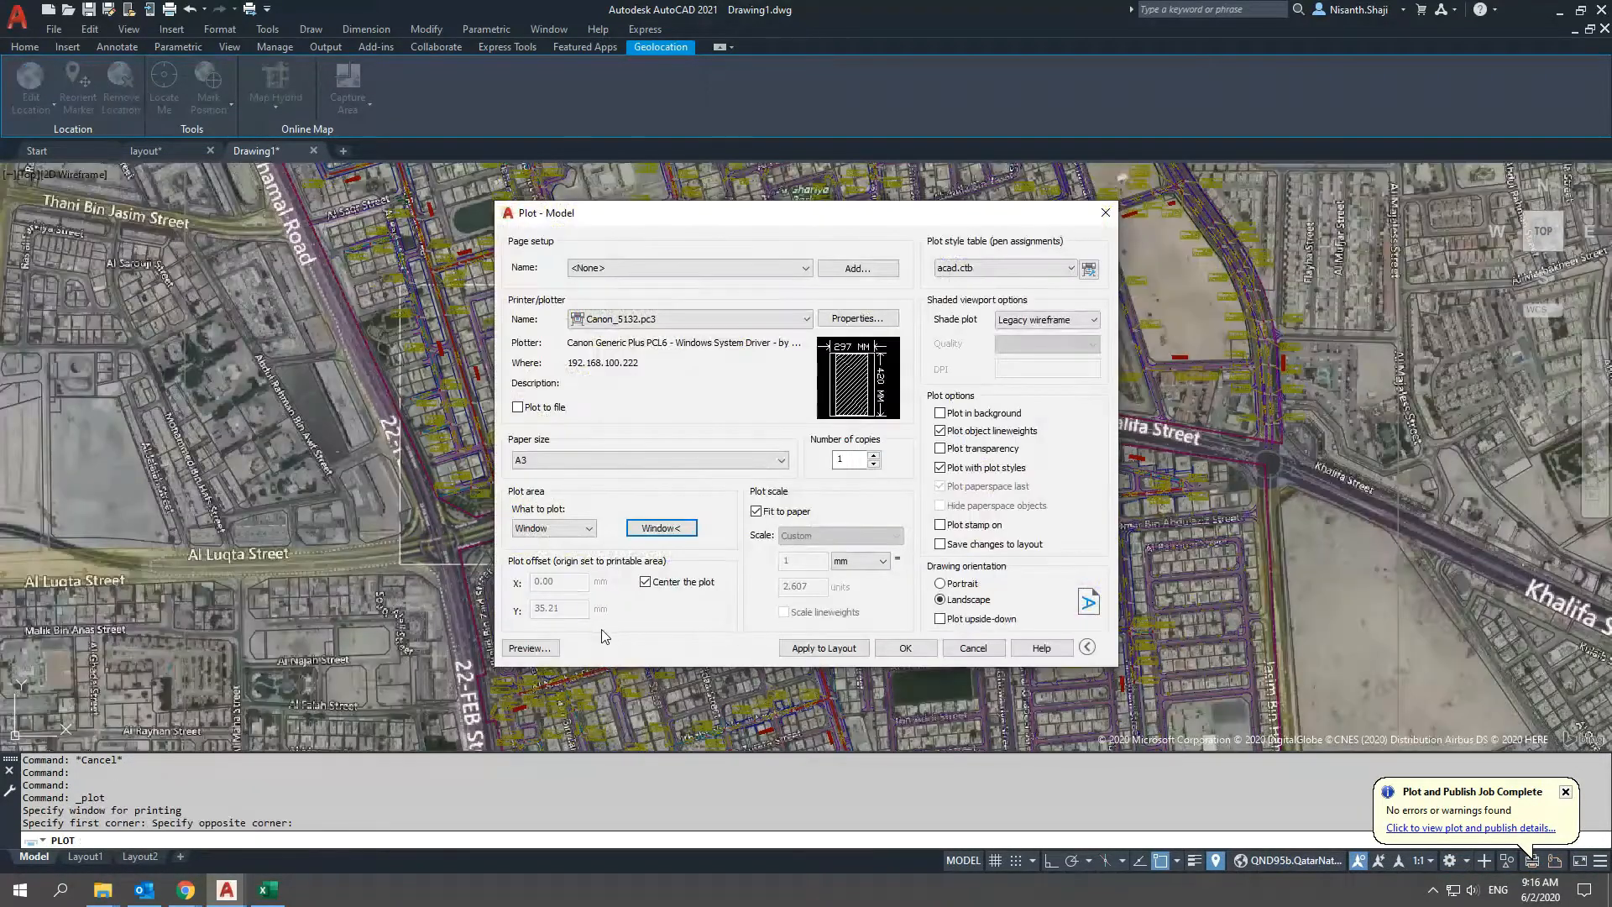
# Preview the plot of the captured map area with the pipe network, and send it to the Canon_5132.pc3 plotter
pyautogui.click(526, 649)
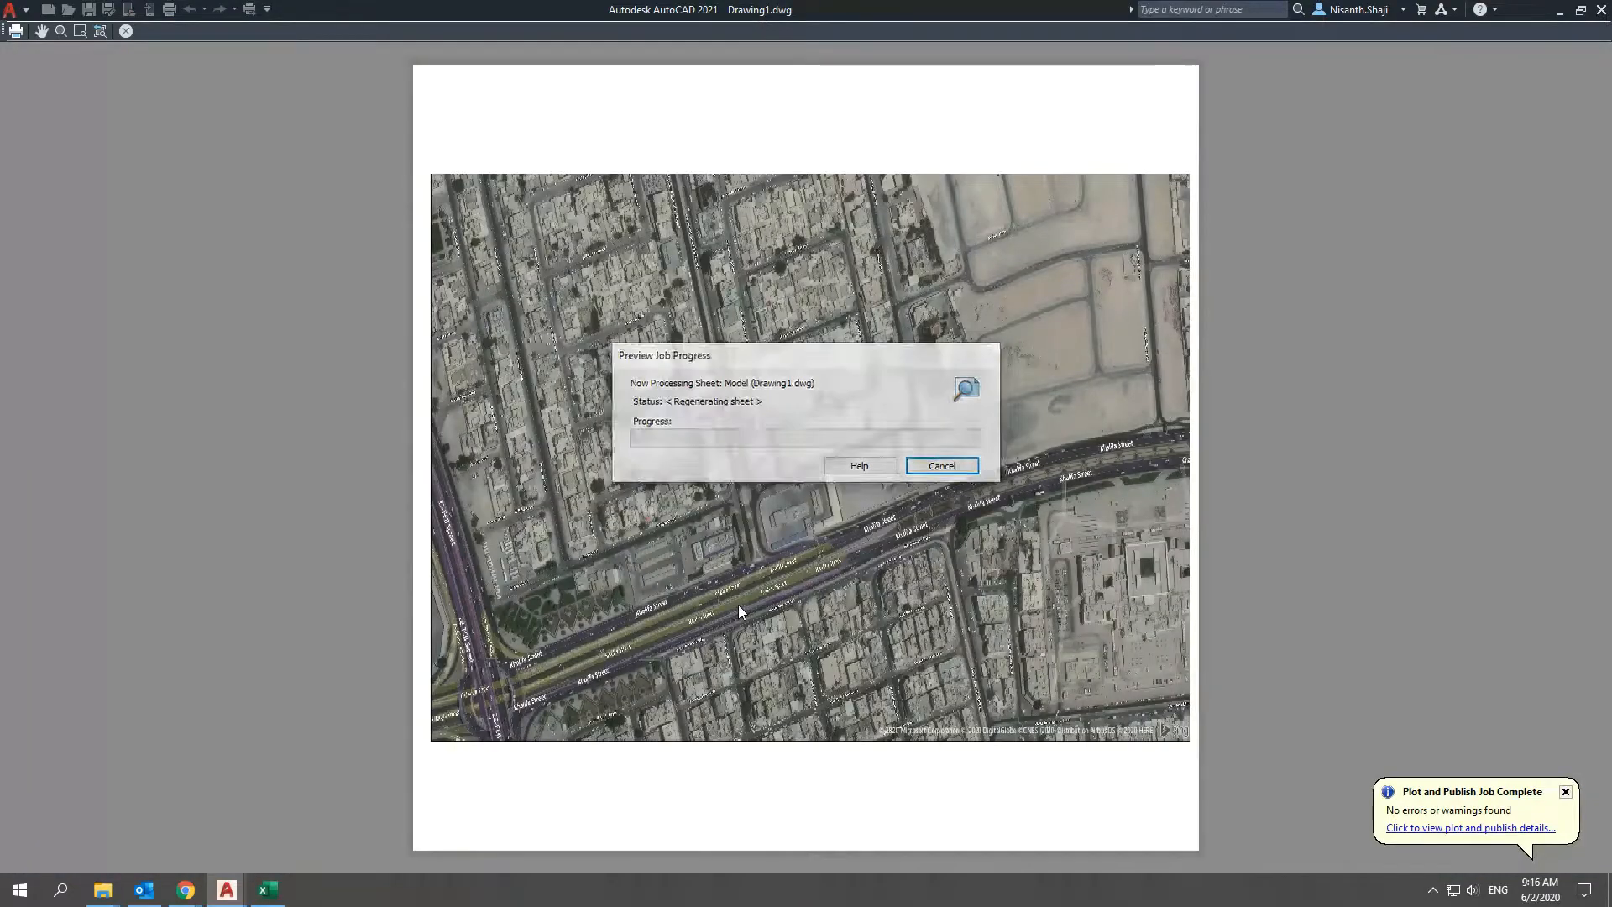
pyautogui.scroll(6, 766, 525)
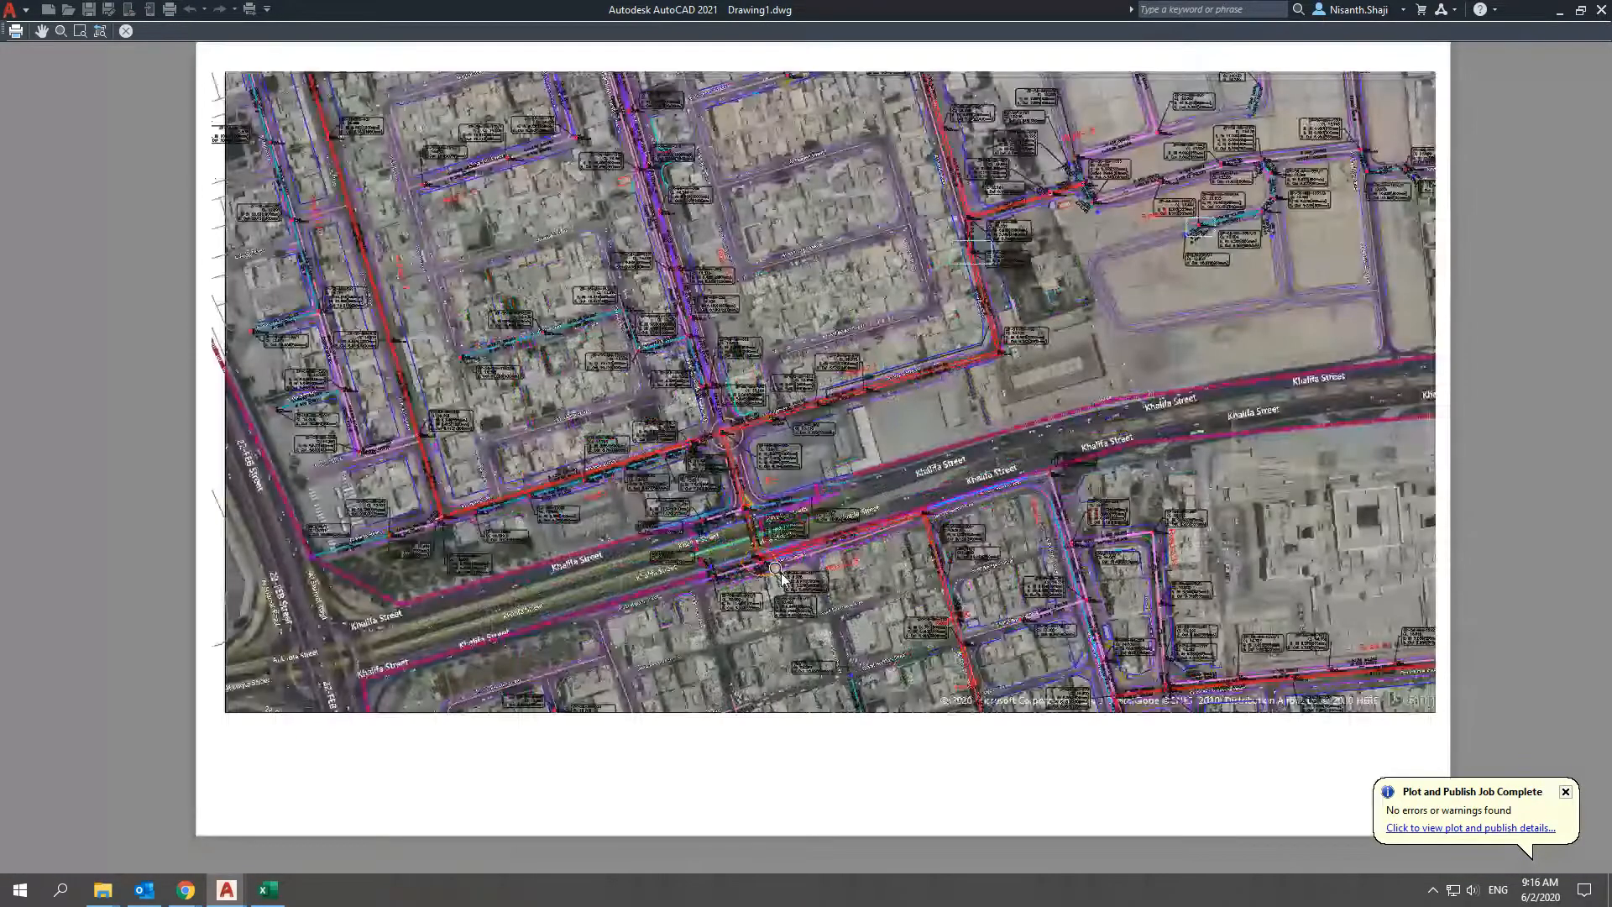
pyautogui.scroll(-5, 766, 524)
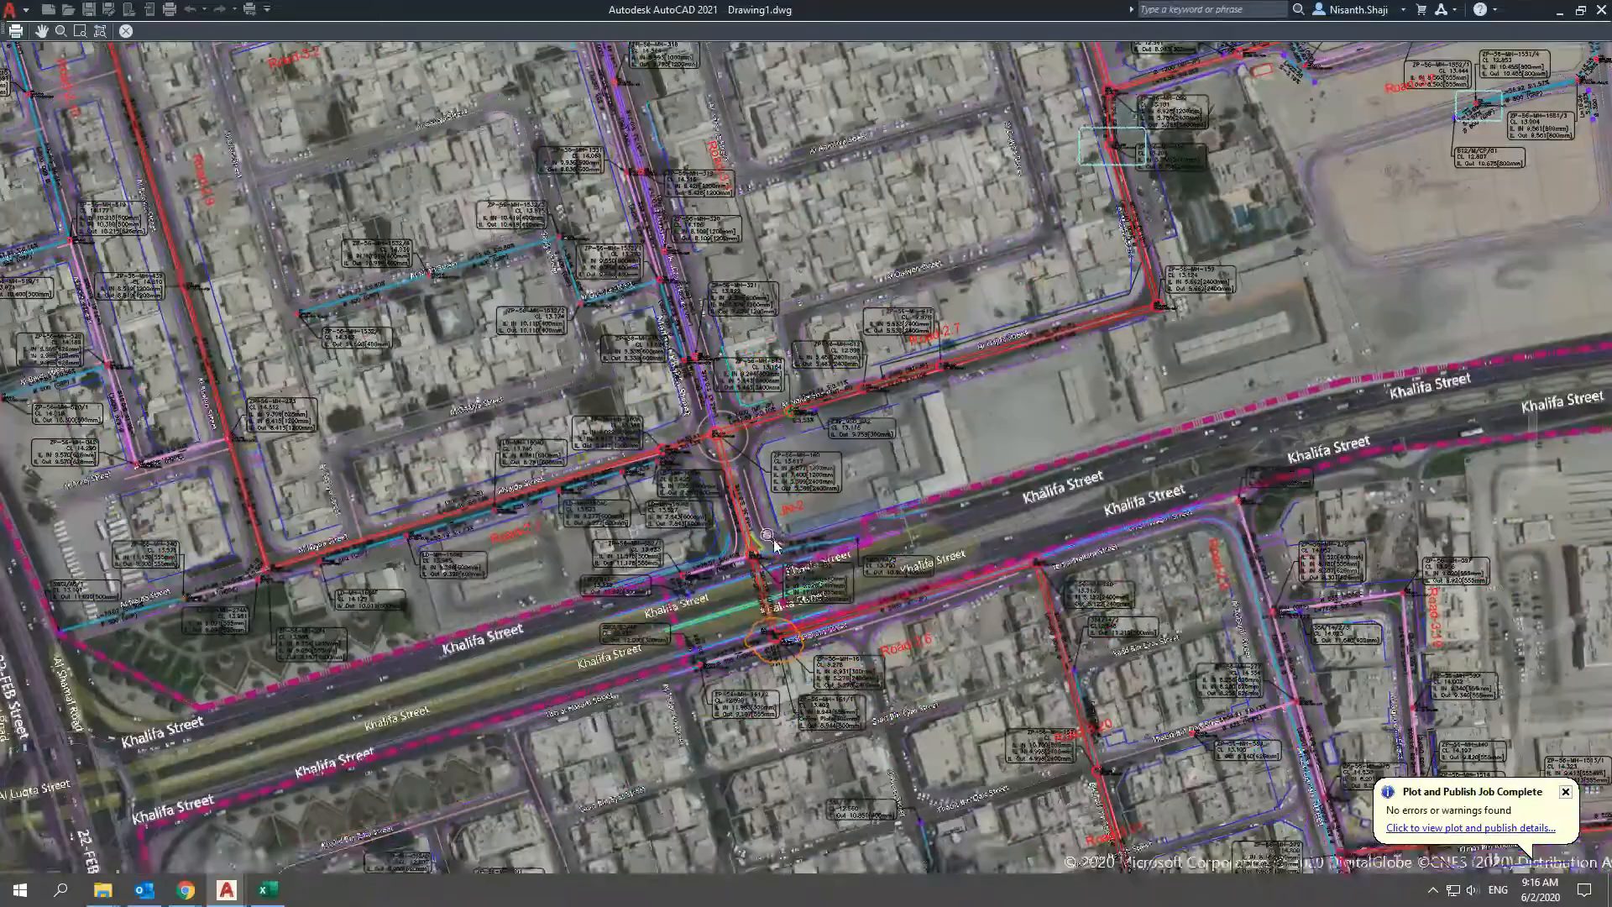
pyautogui.press('Escape')
pyautogui.click(911, 650)
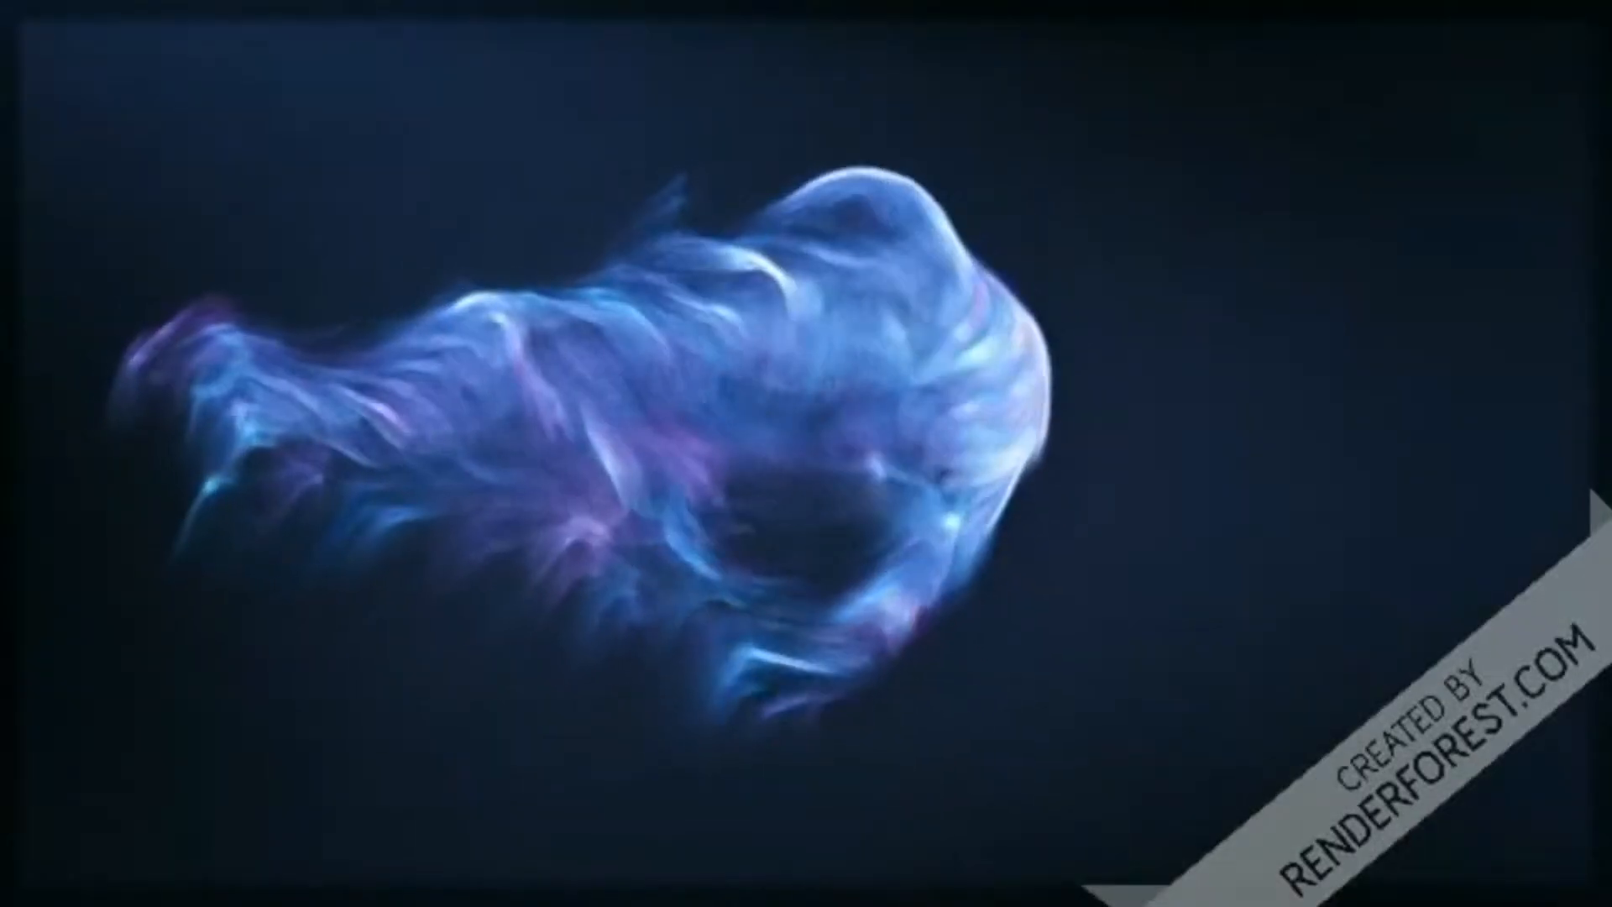